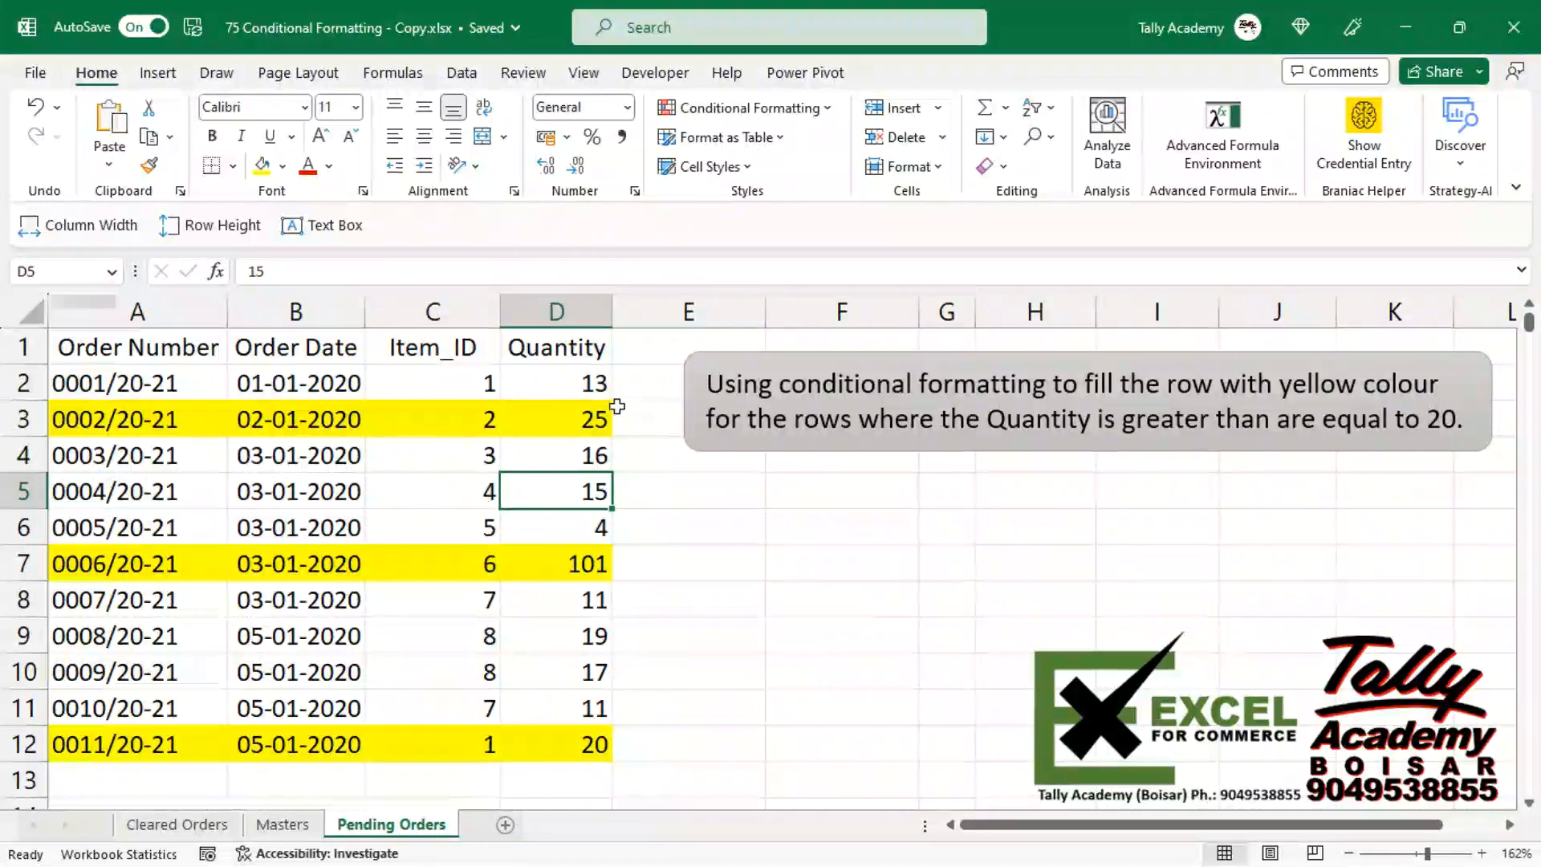
Select cells A3:D3 to examine the highlighted order row.
left_click(539, 415)
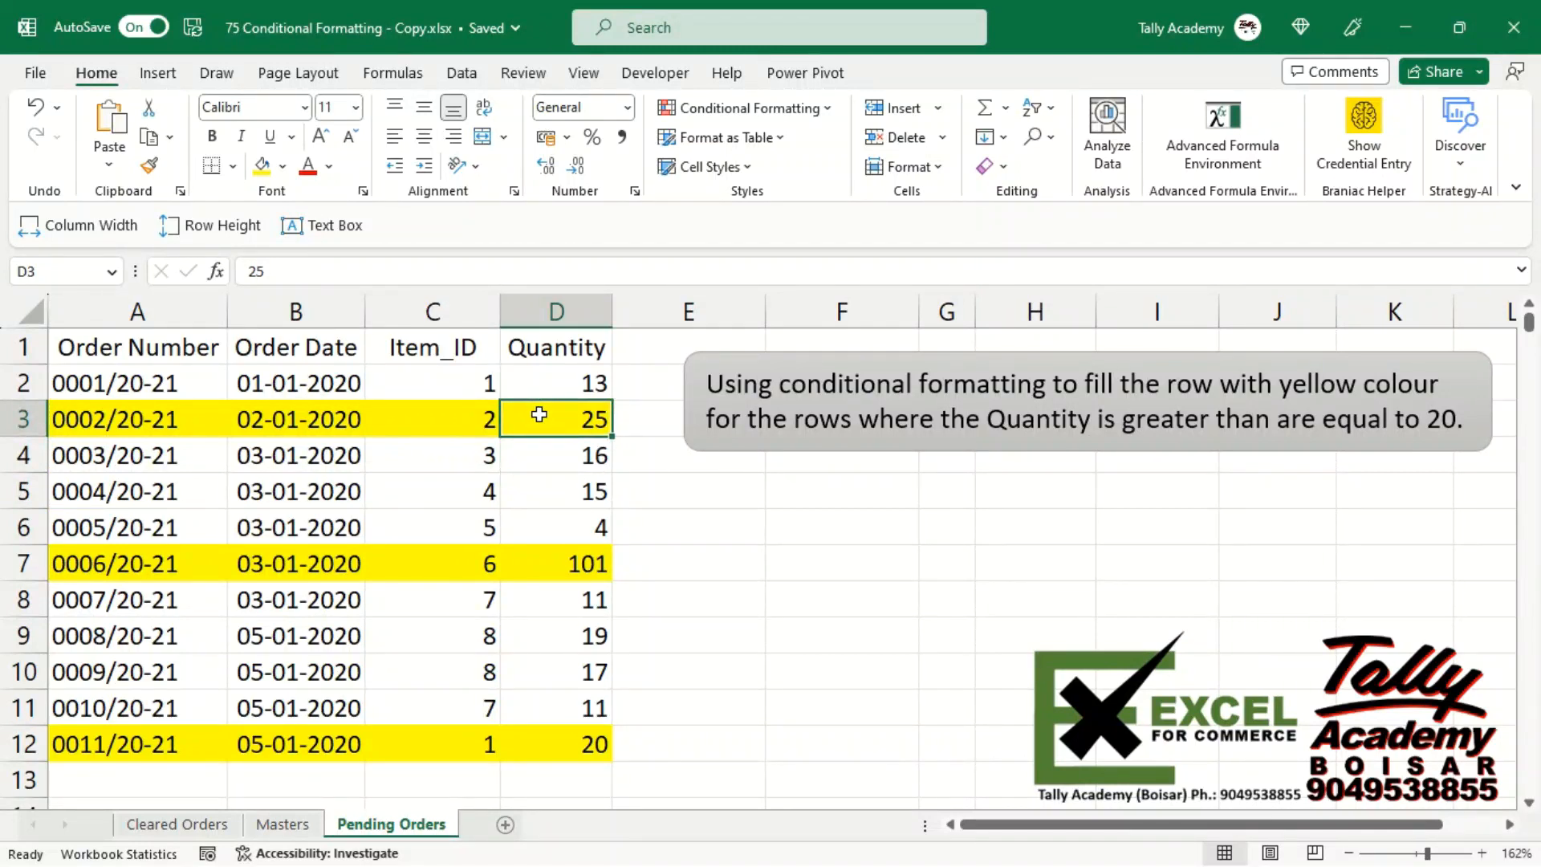
key("shift+Left")
key("shift+Left")
key("shift+Left")
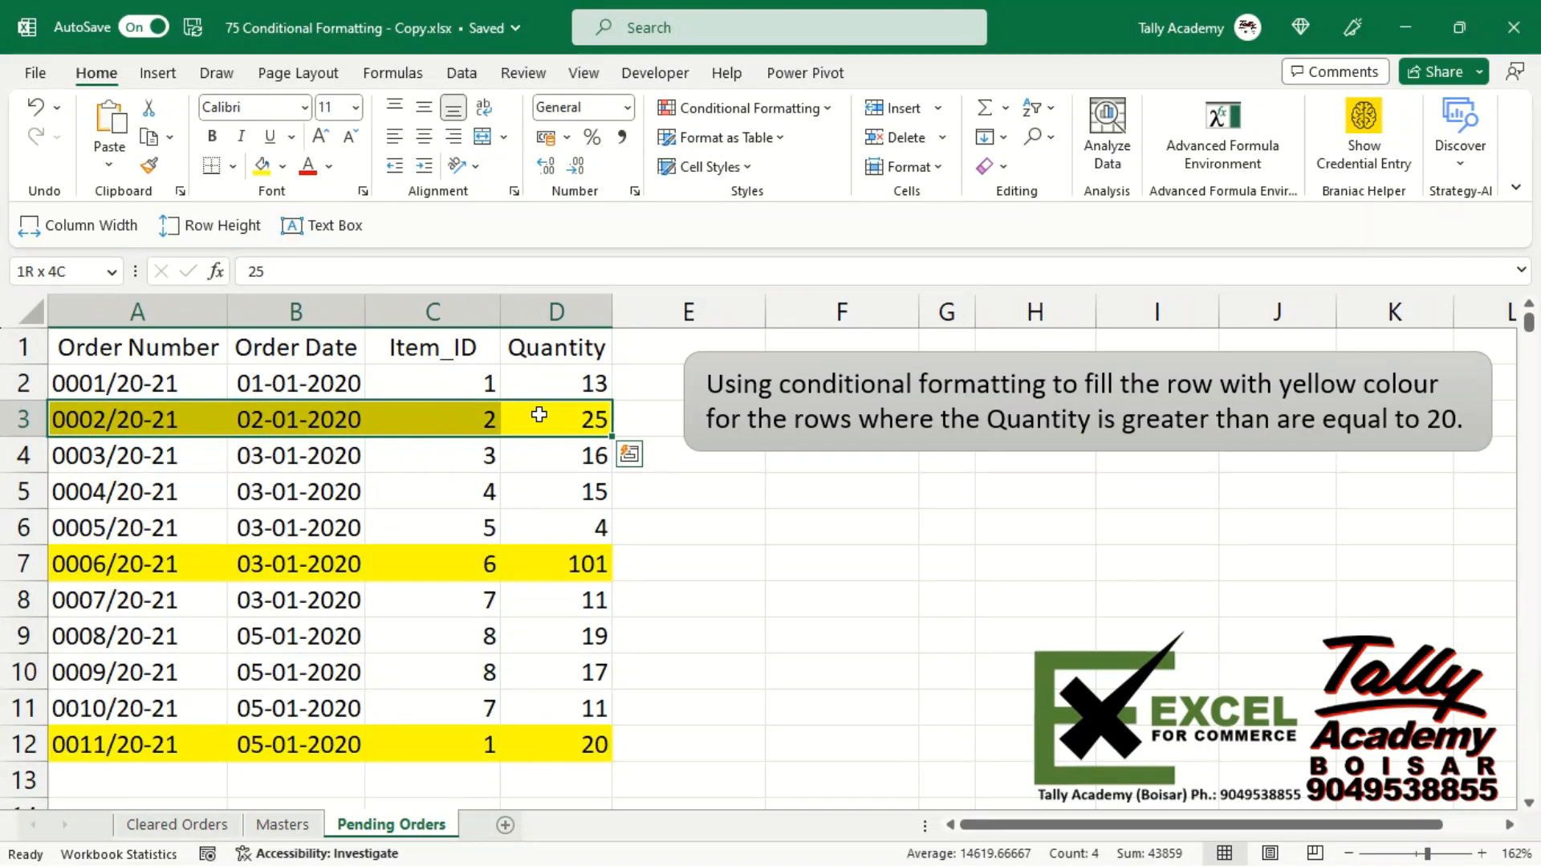
Try a quantity of 25 in cell D5 to test the row highlighting, and undo the entry.
left_click(559, 493)
type("25")
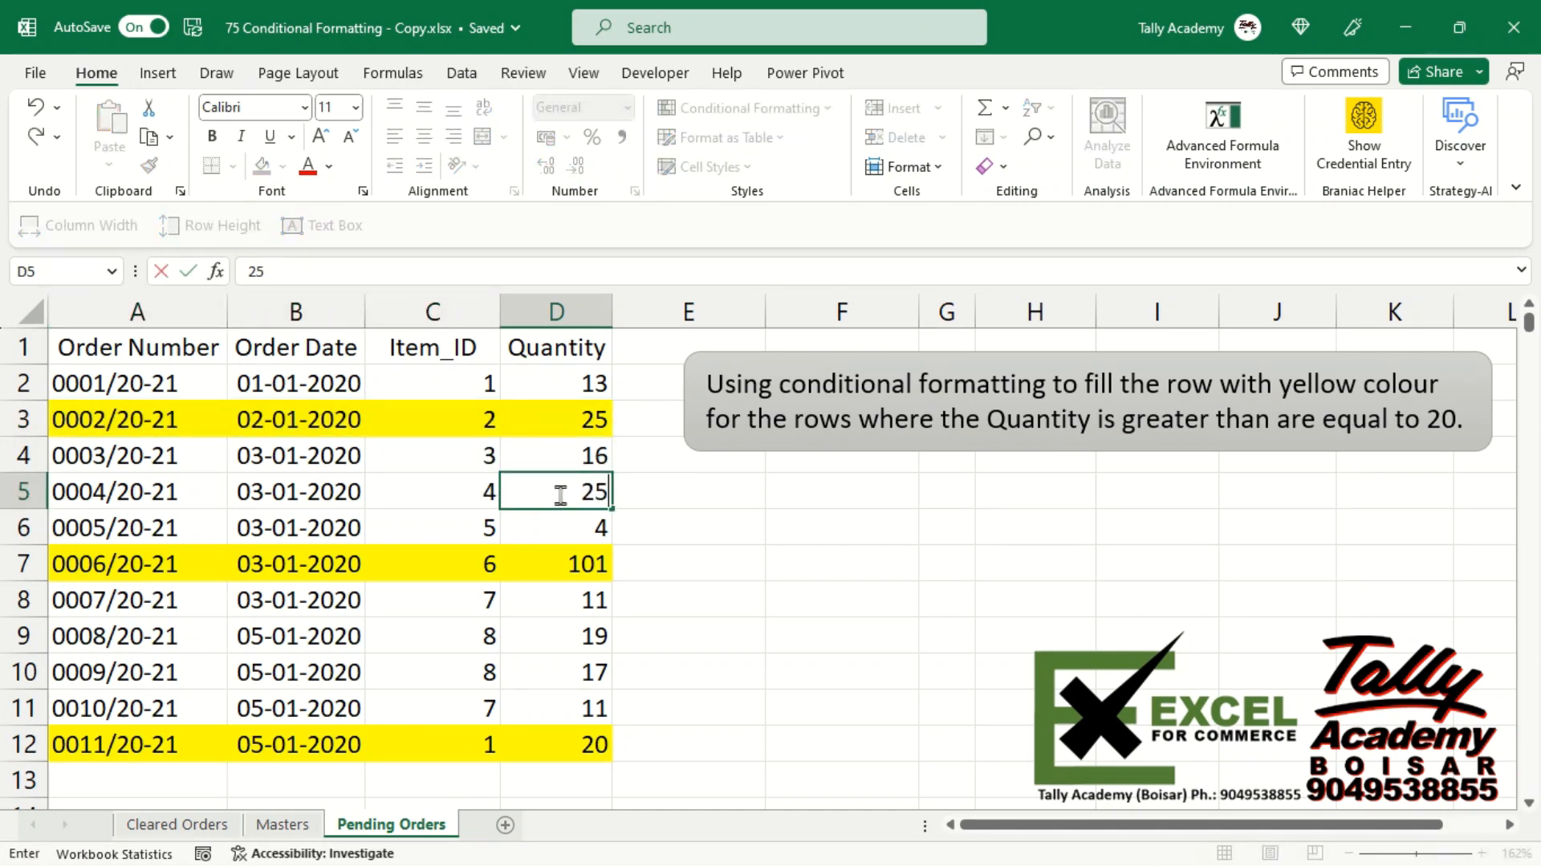
key("ctrl+Return")
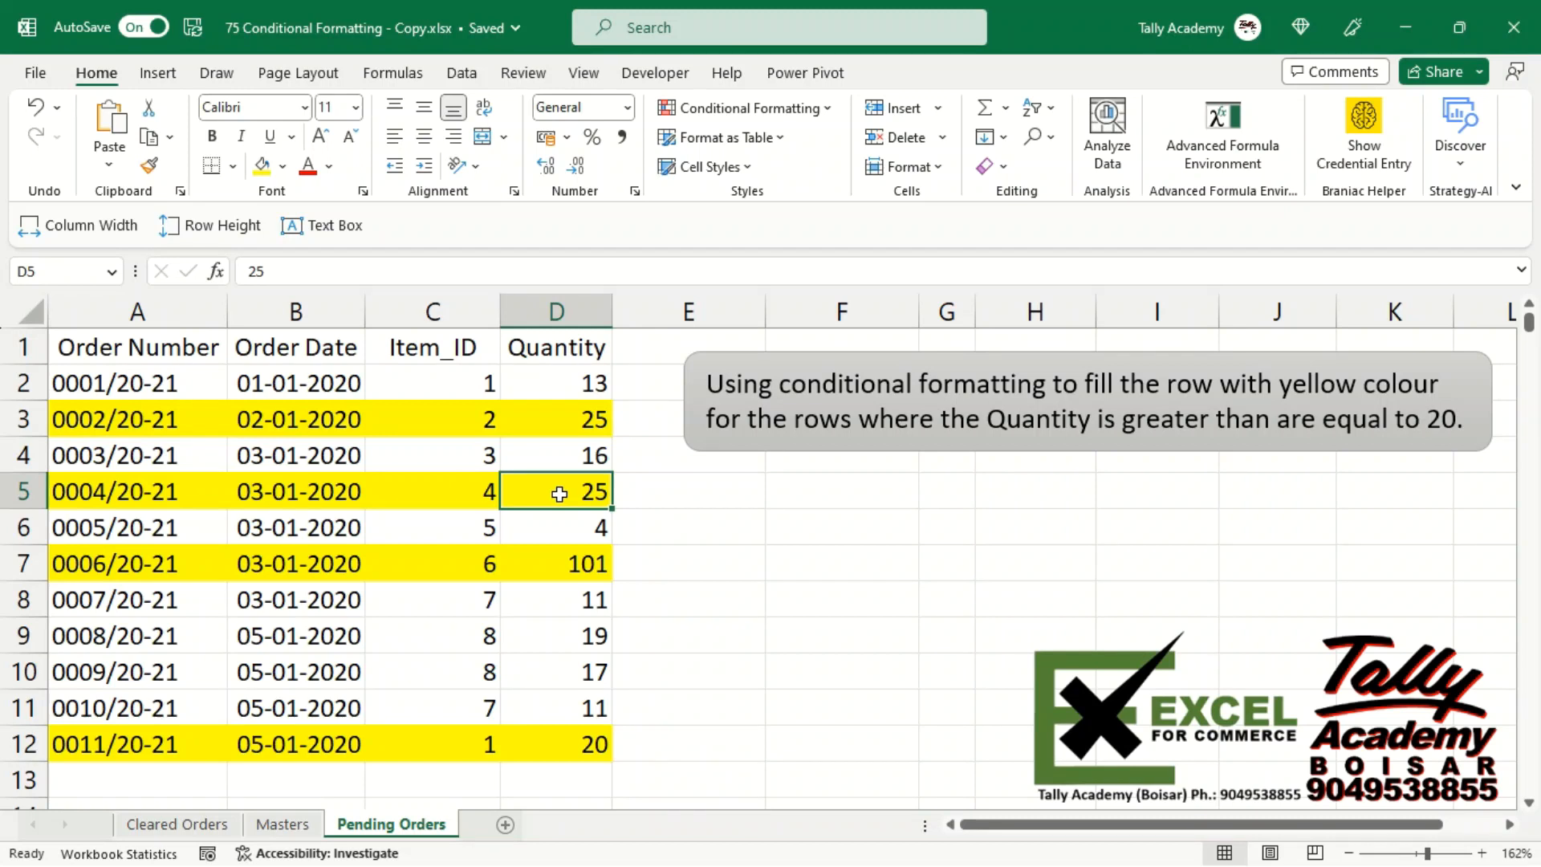
key("ctrl+z")
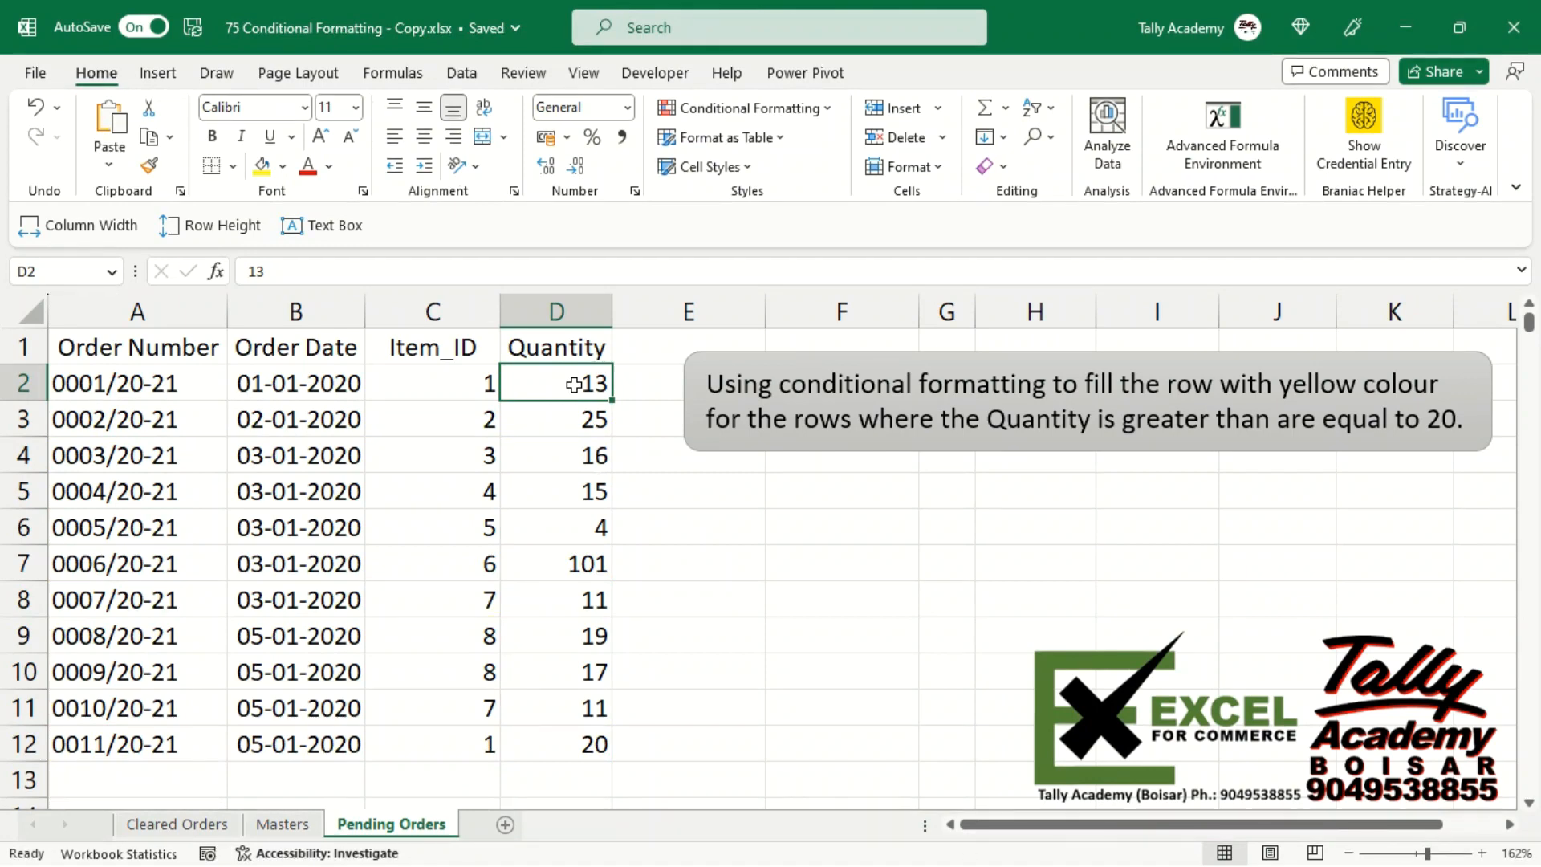
Start a Greater Than highlight rule on Quantity cells D2:D12 with 19 as the threshold.
left_click(550, 740, "shift")
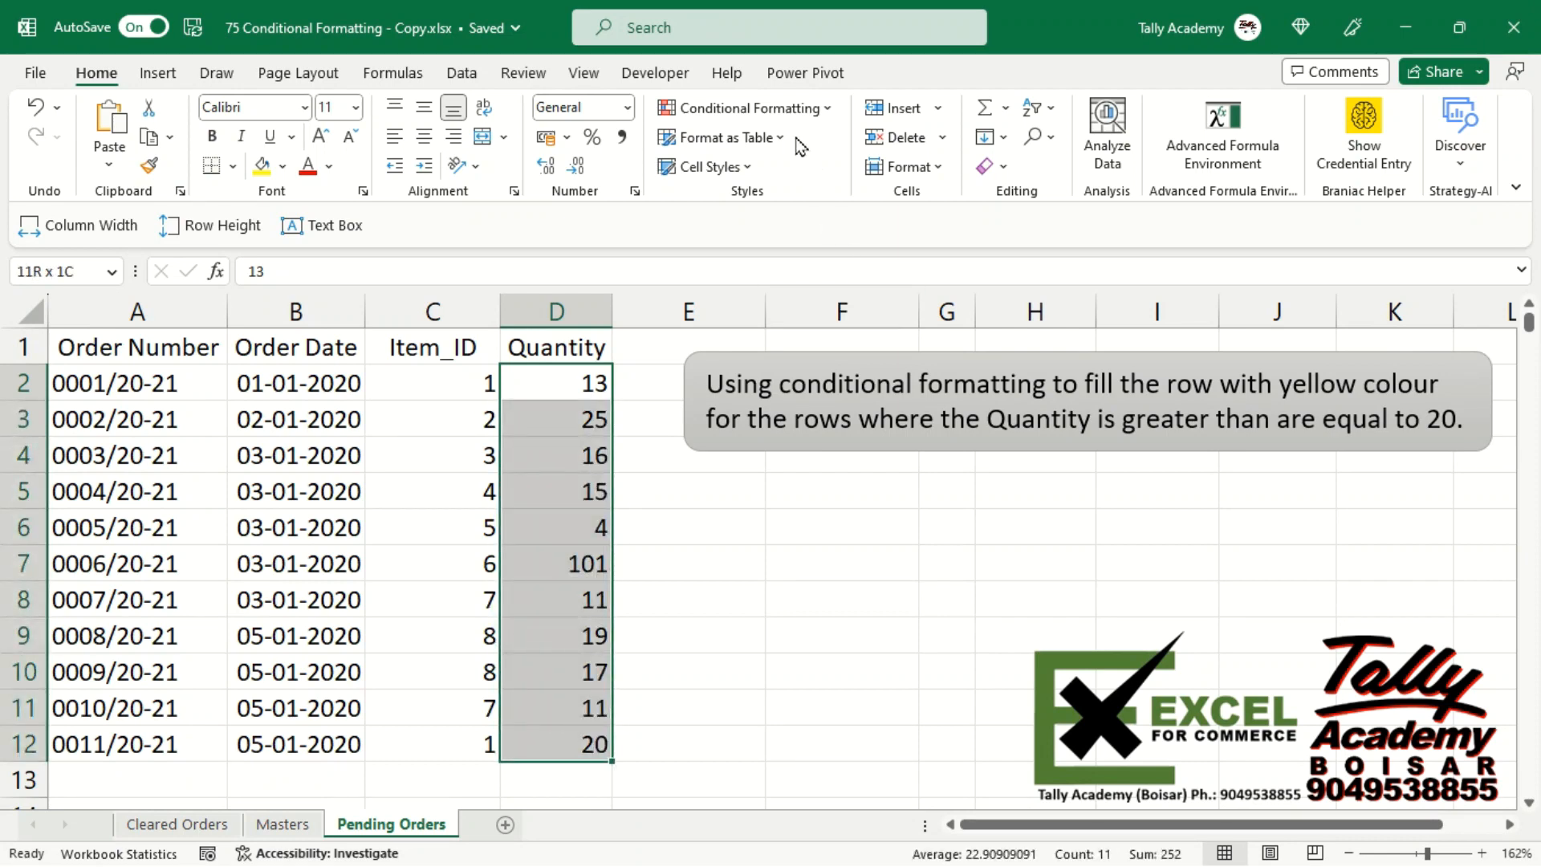
left_click(747, 107)
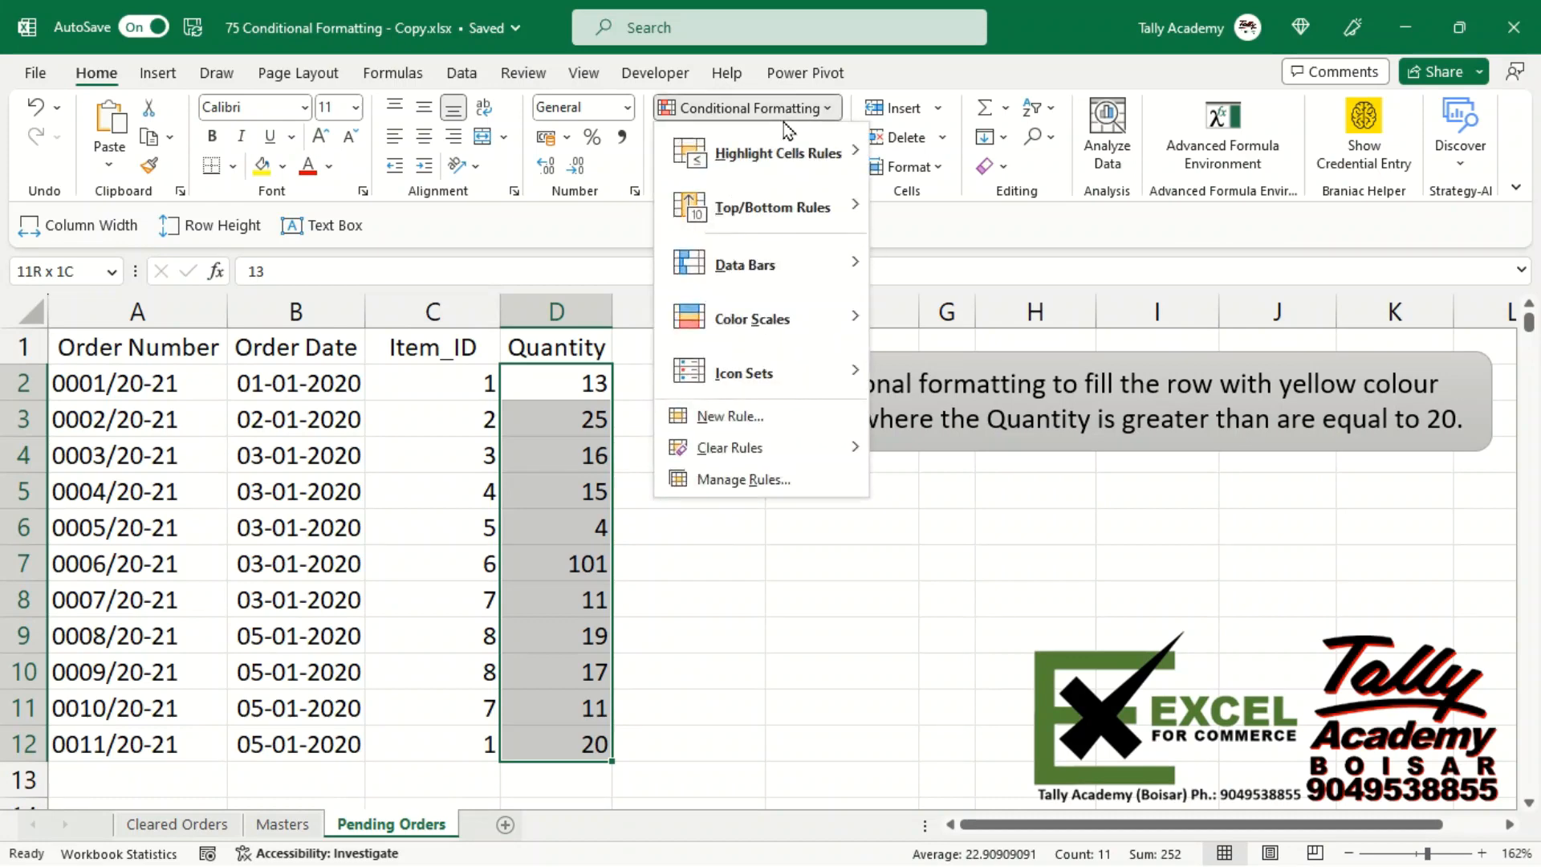
mouse_move(801, 170)
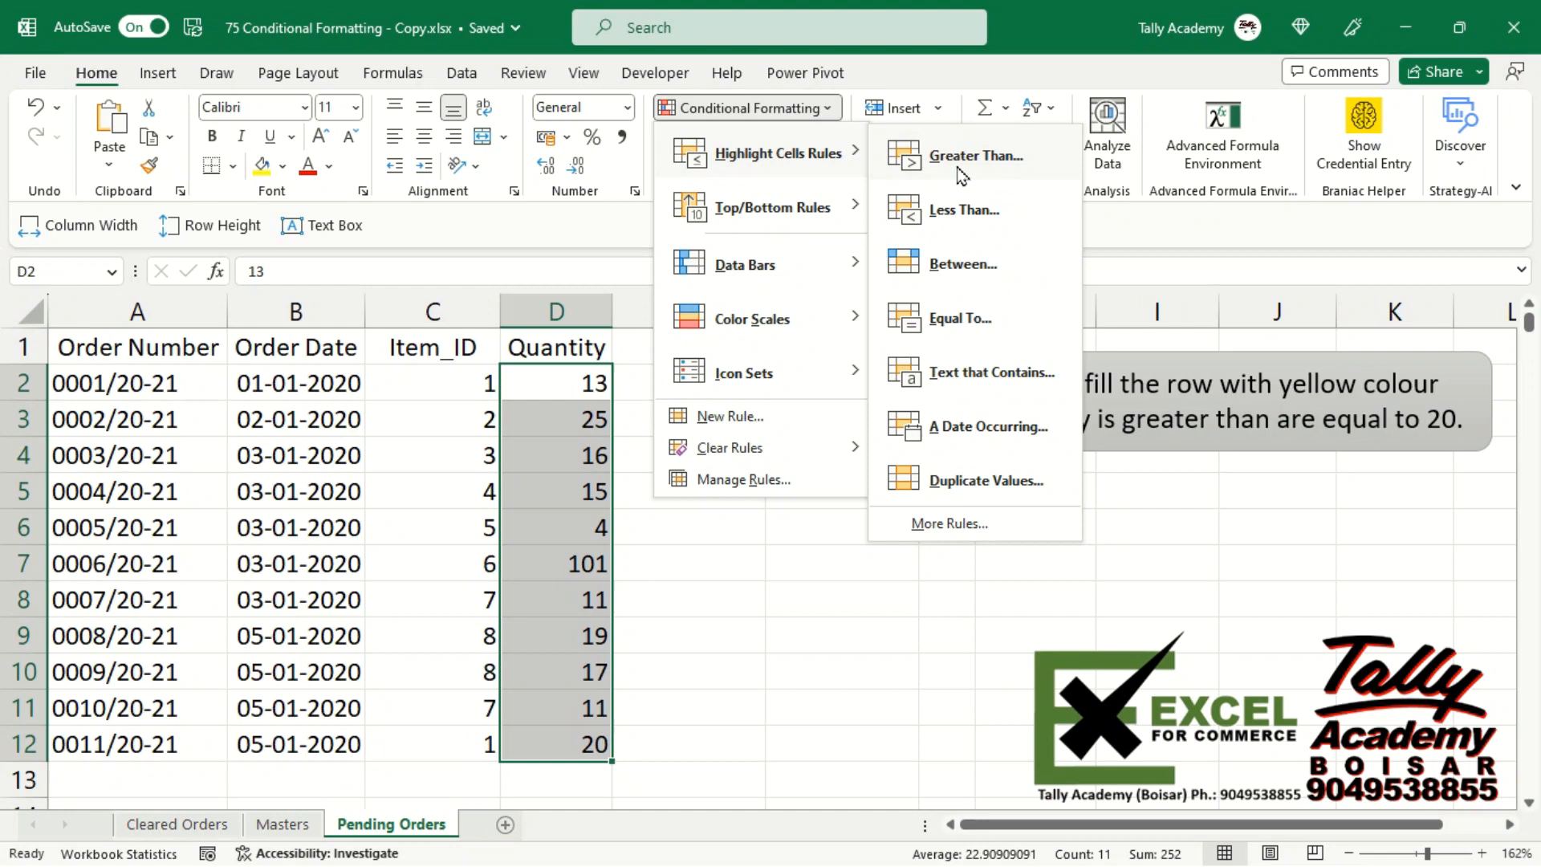
left_click(961, 157)
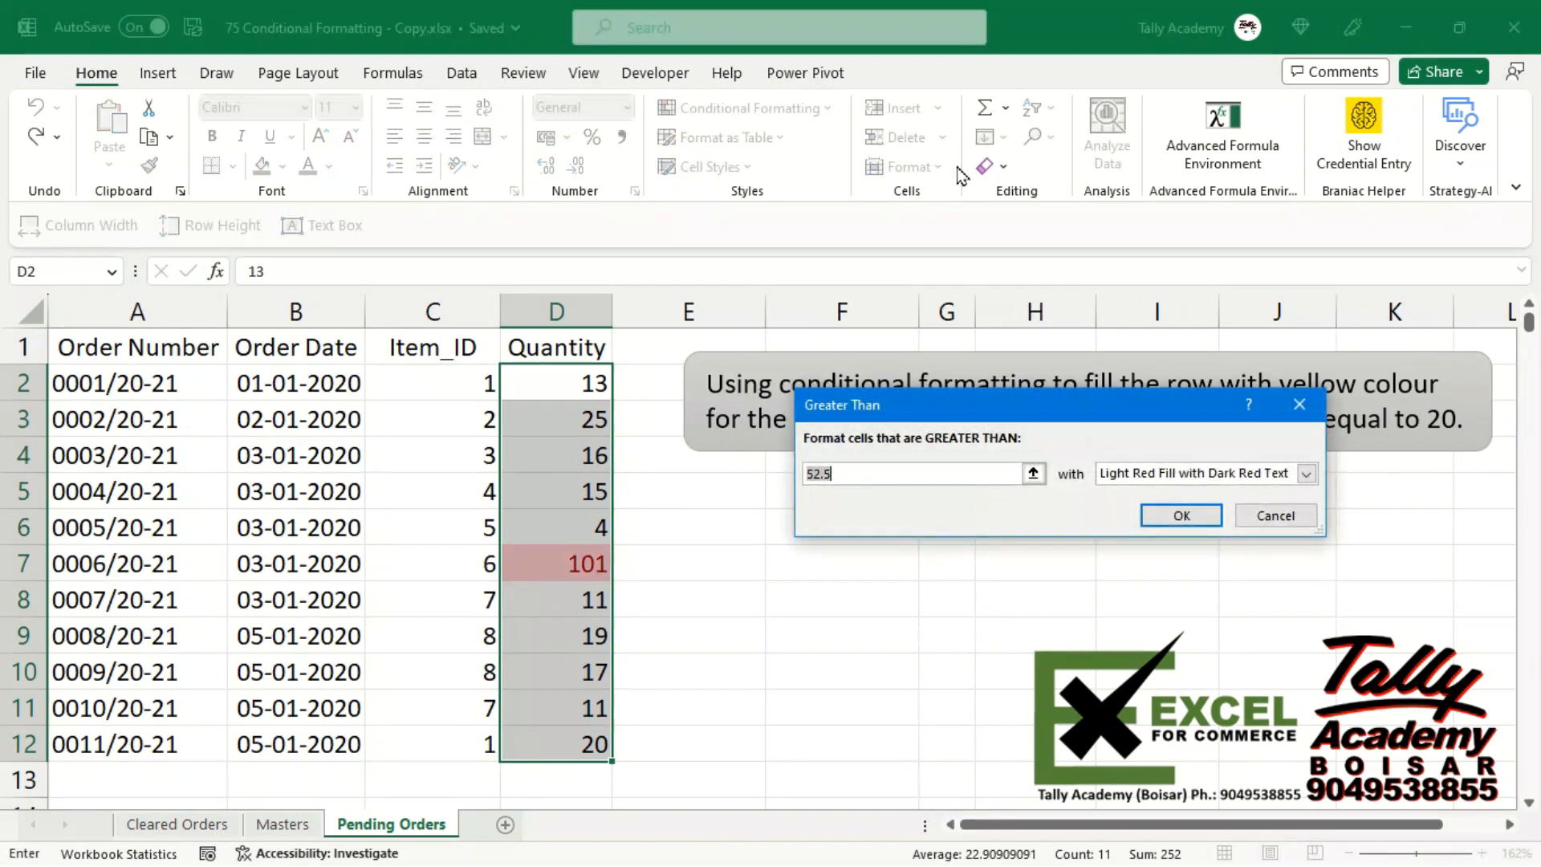
type("9")
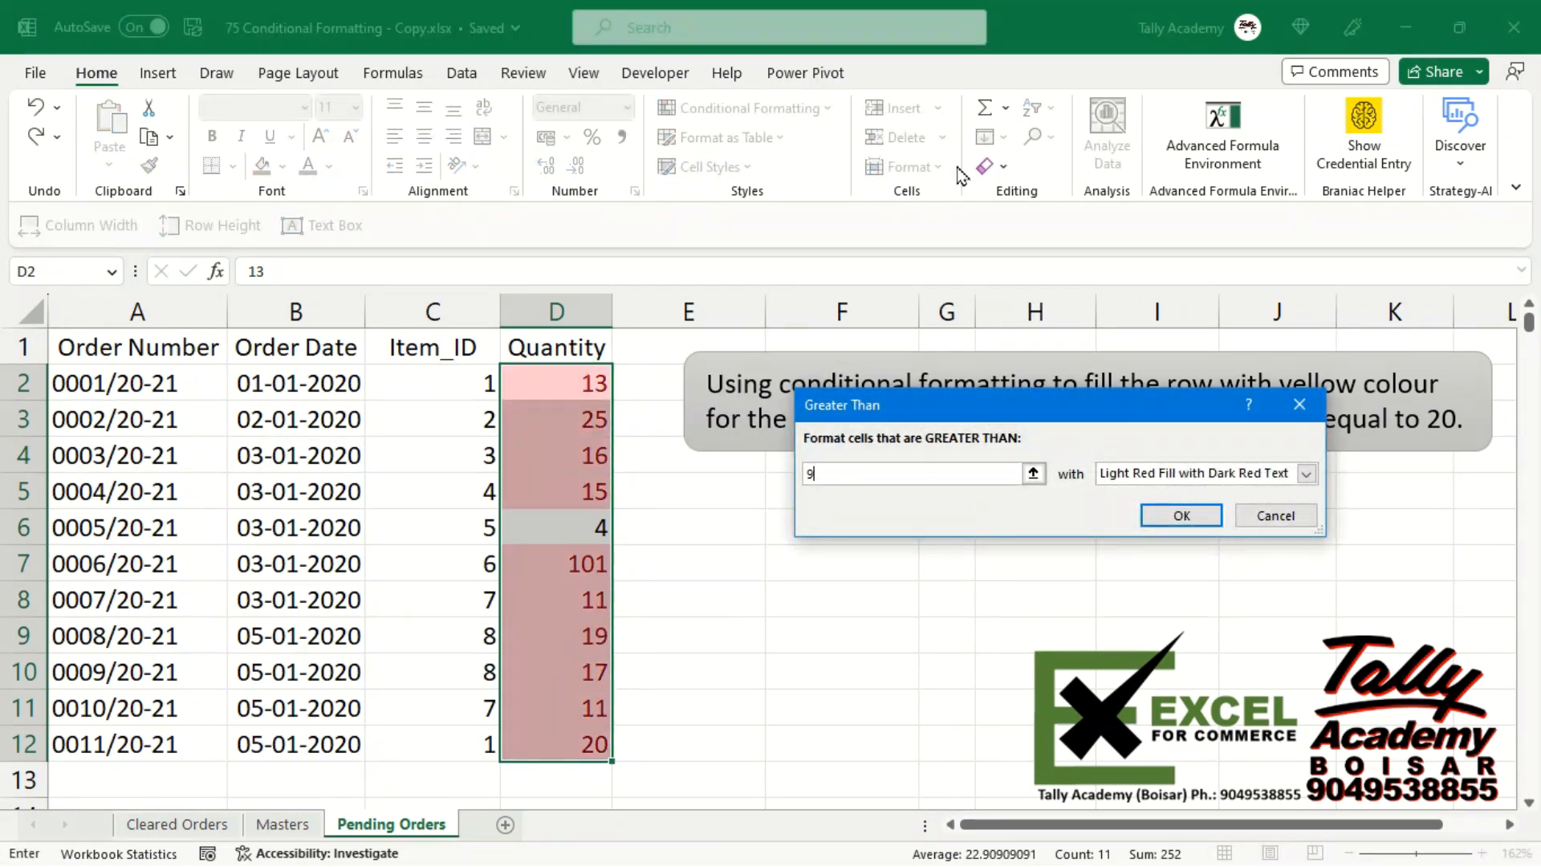
key("BackSpace")
type("19")
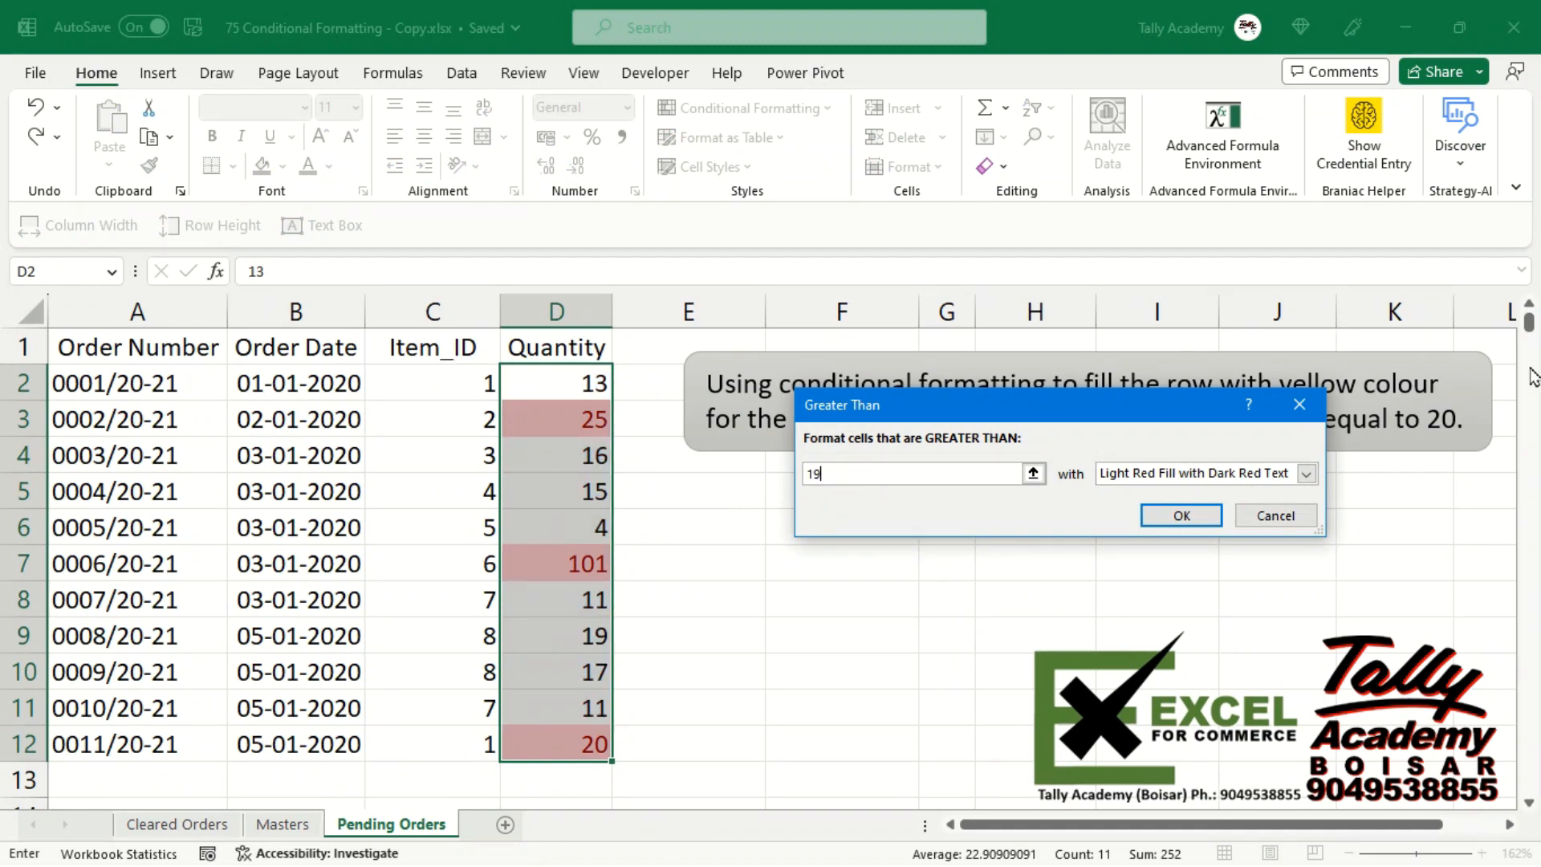
Give the Greater Than rule a custom format with a yellow fill and apply it.
left_click(1306, 474)
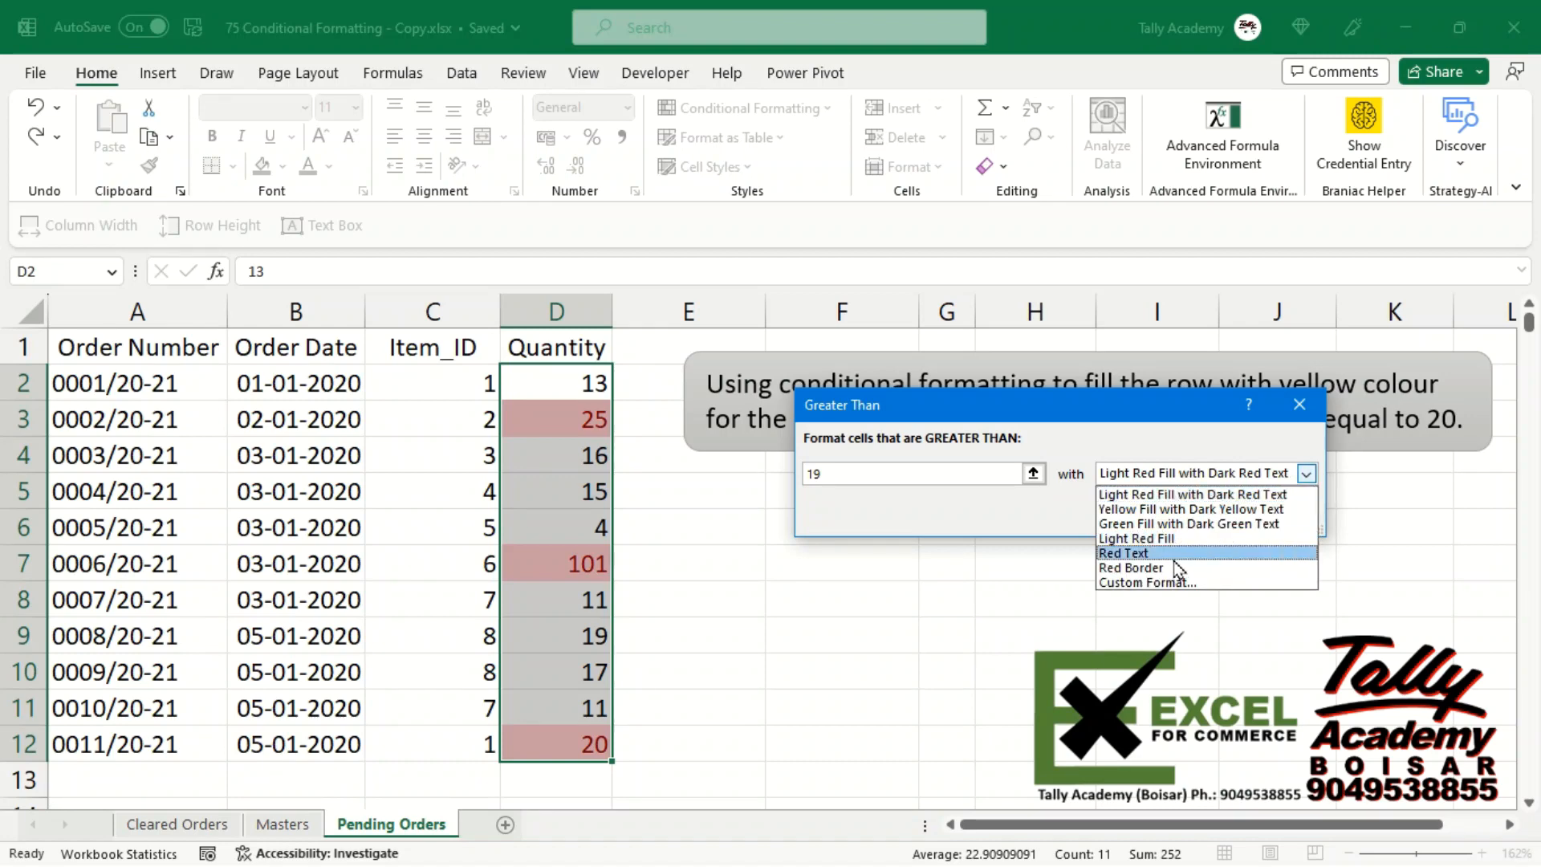
left_click(1150, 582)
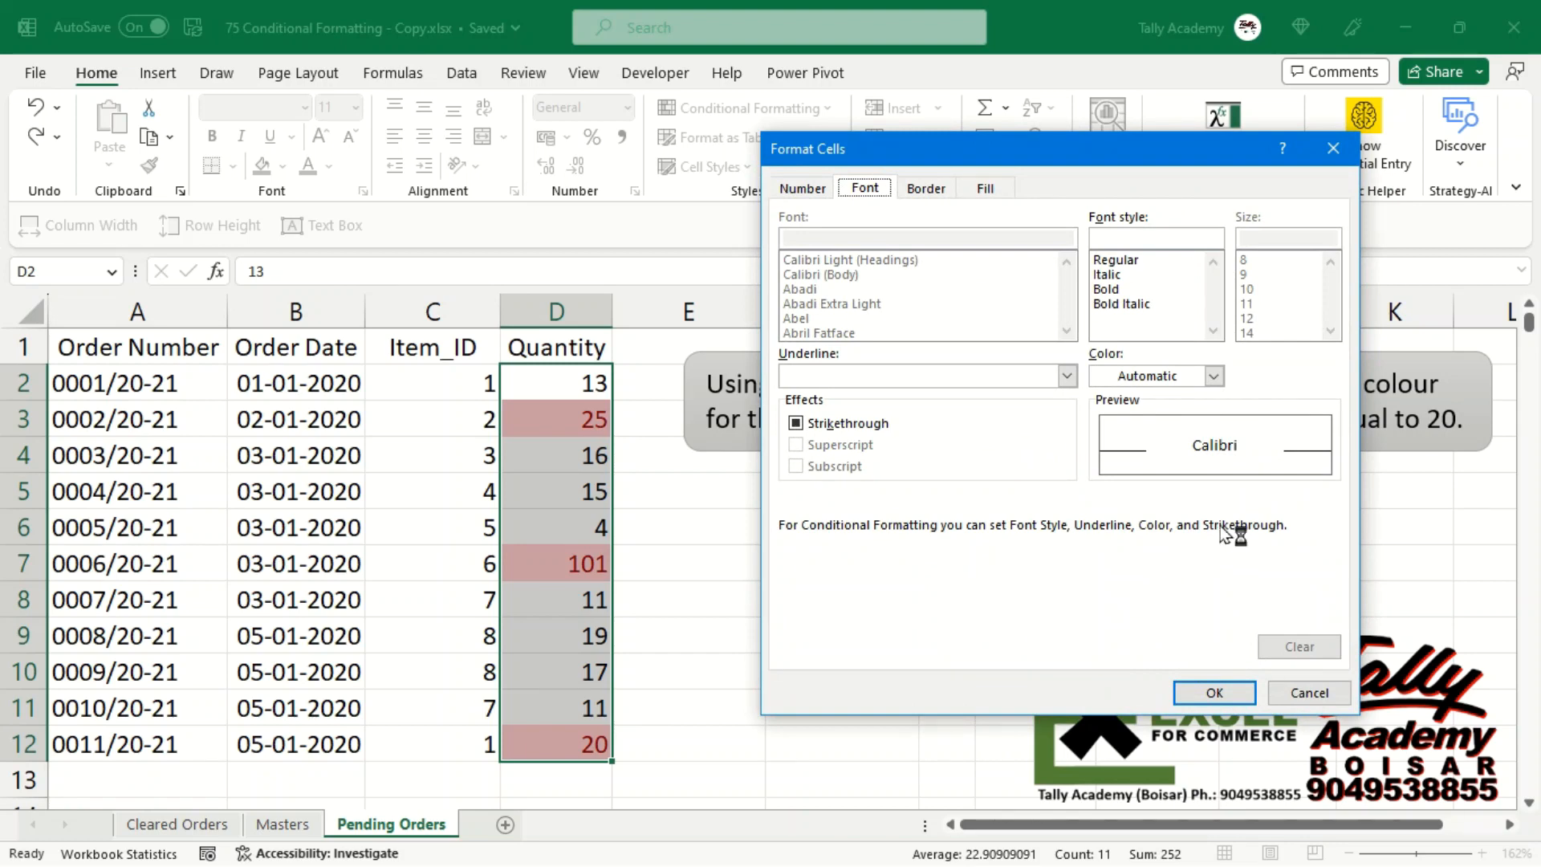
left_click(986, 190)
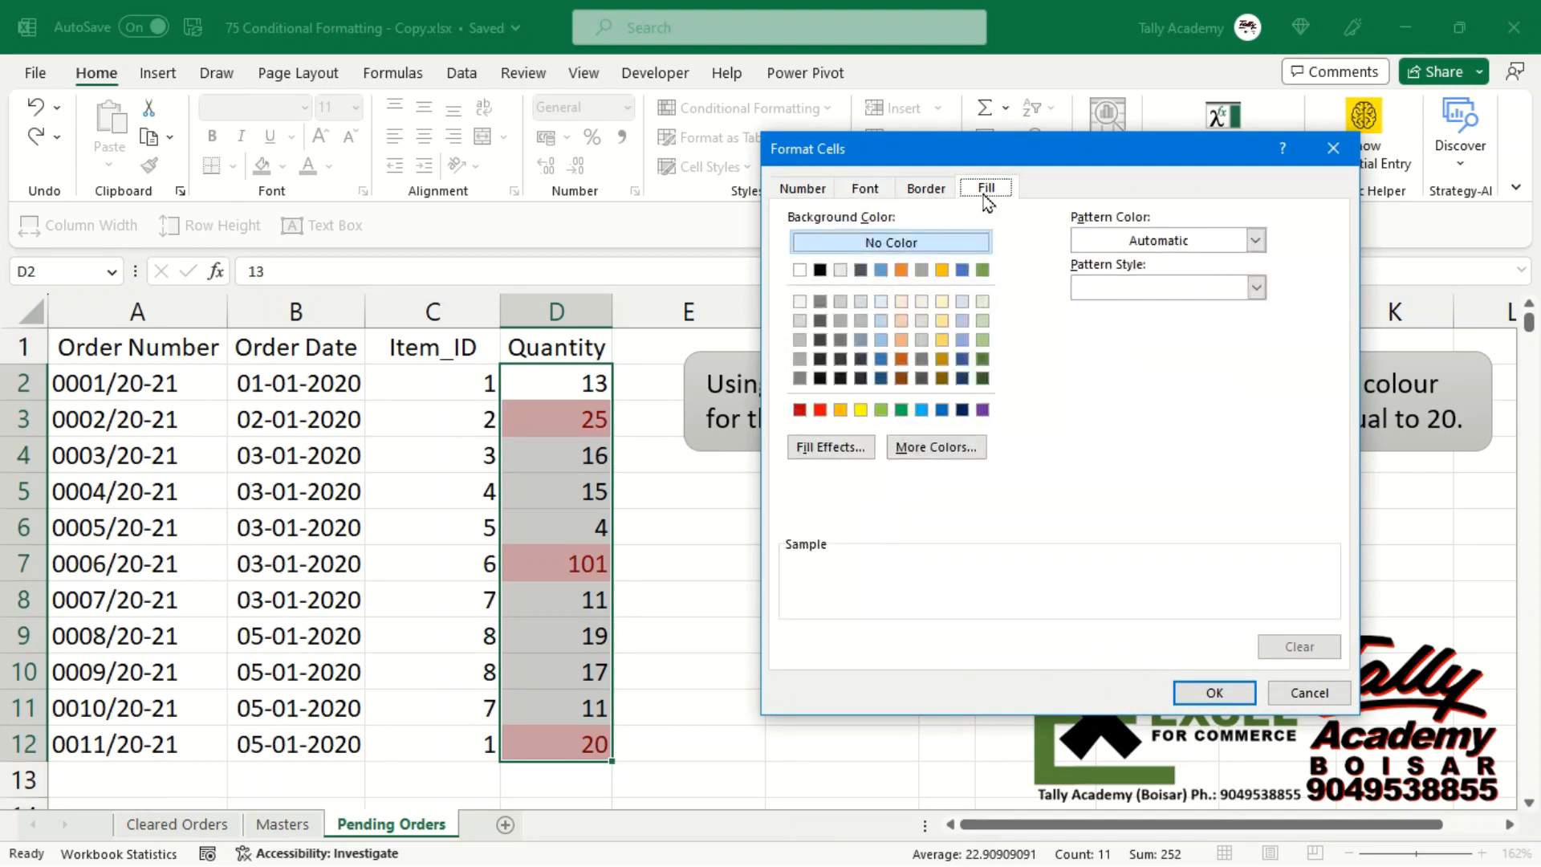
left_click(862, 413)
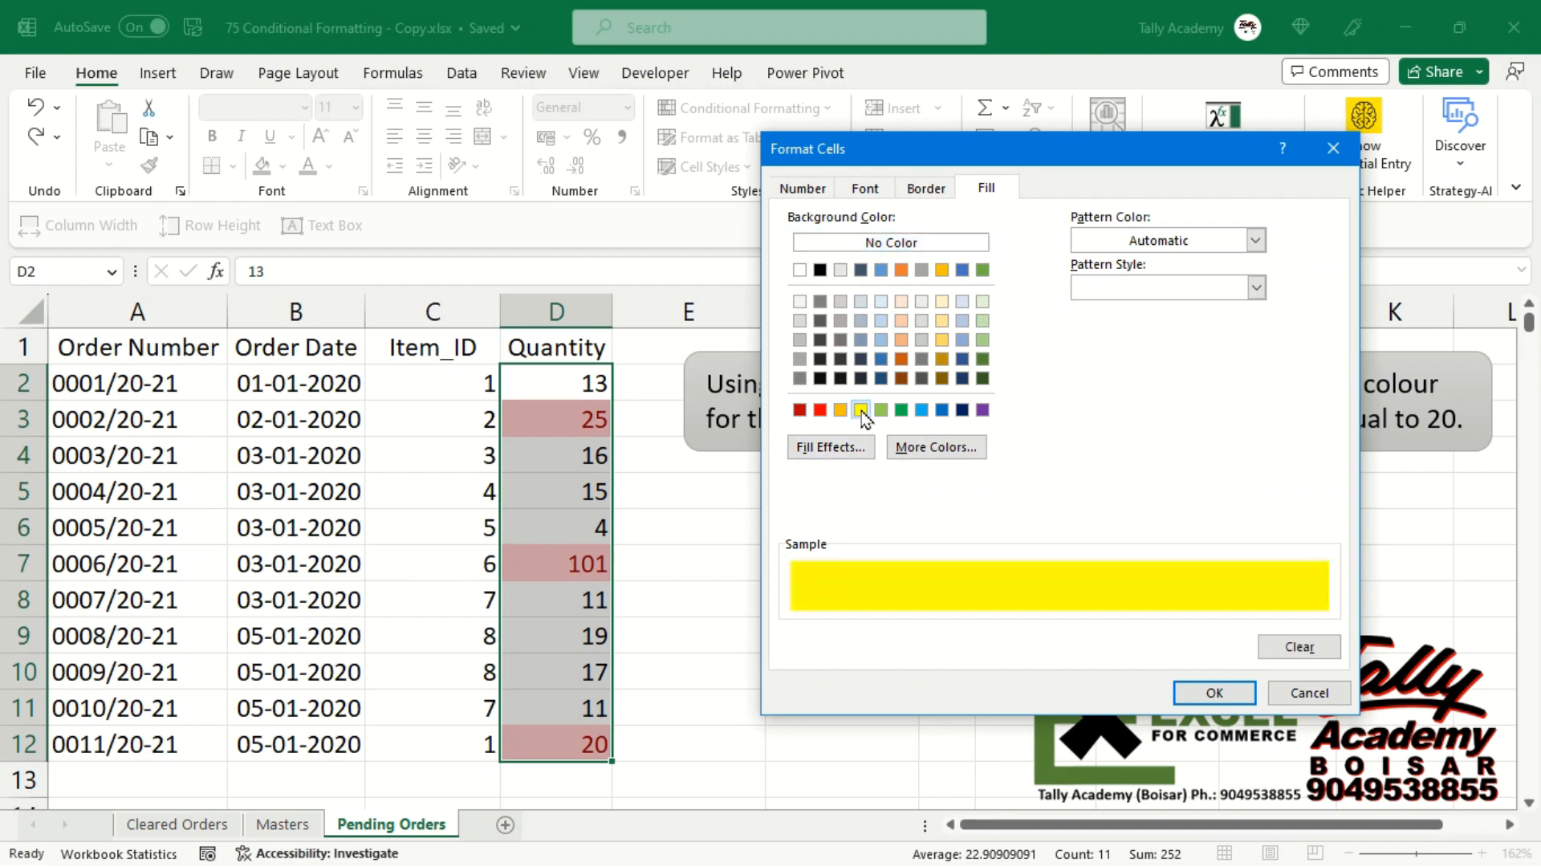
left_click(1228, 694)
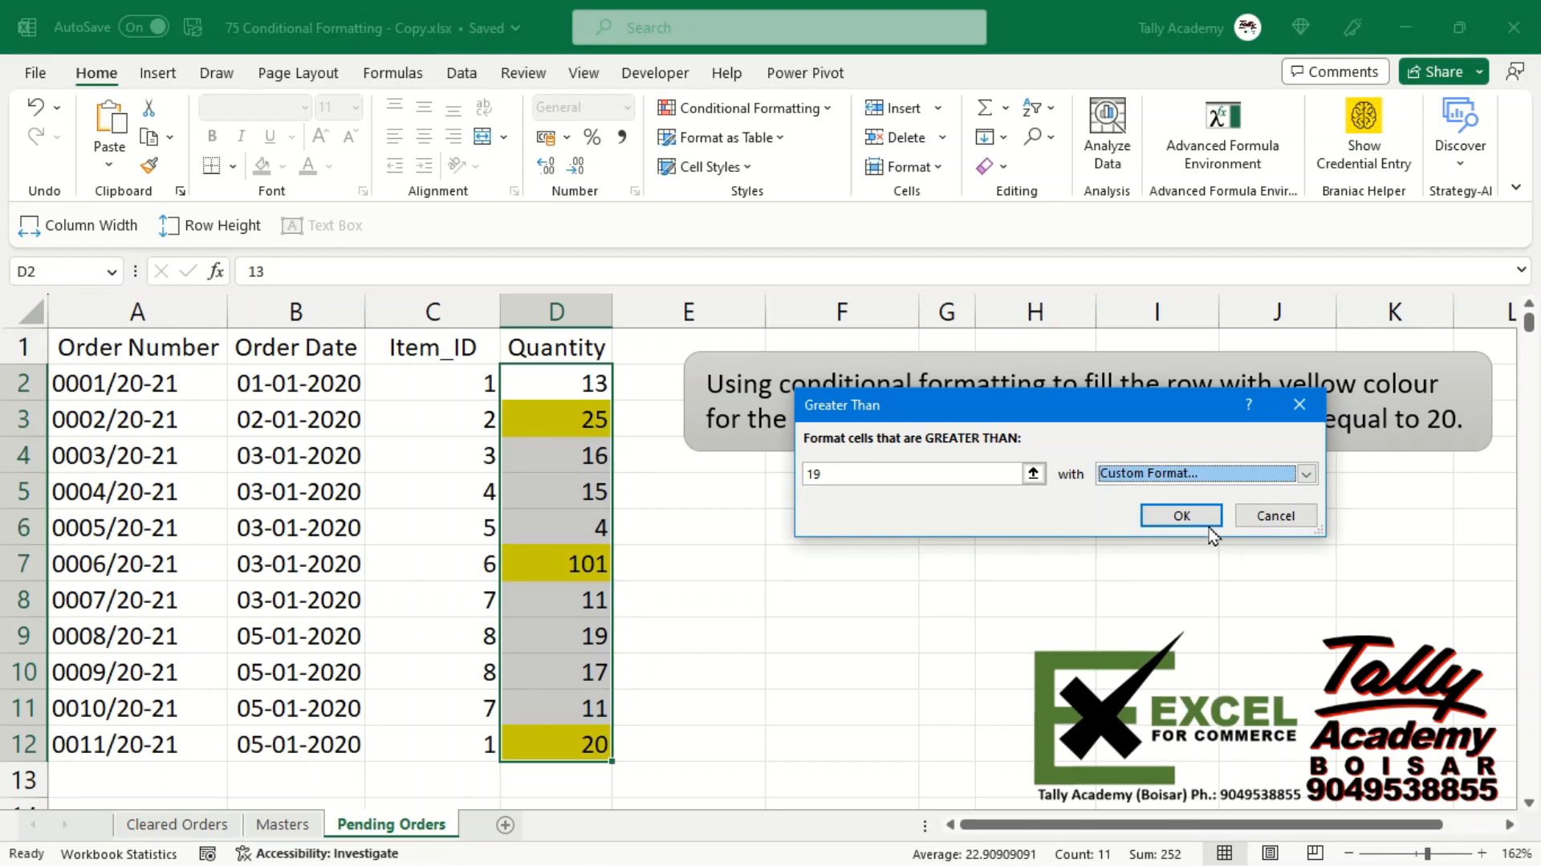
left_click(1170, 524)
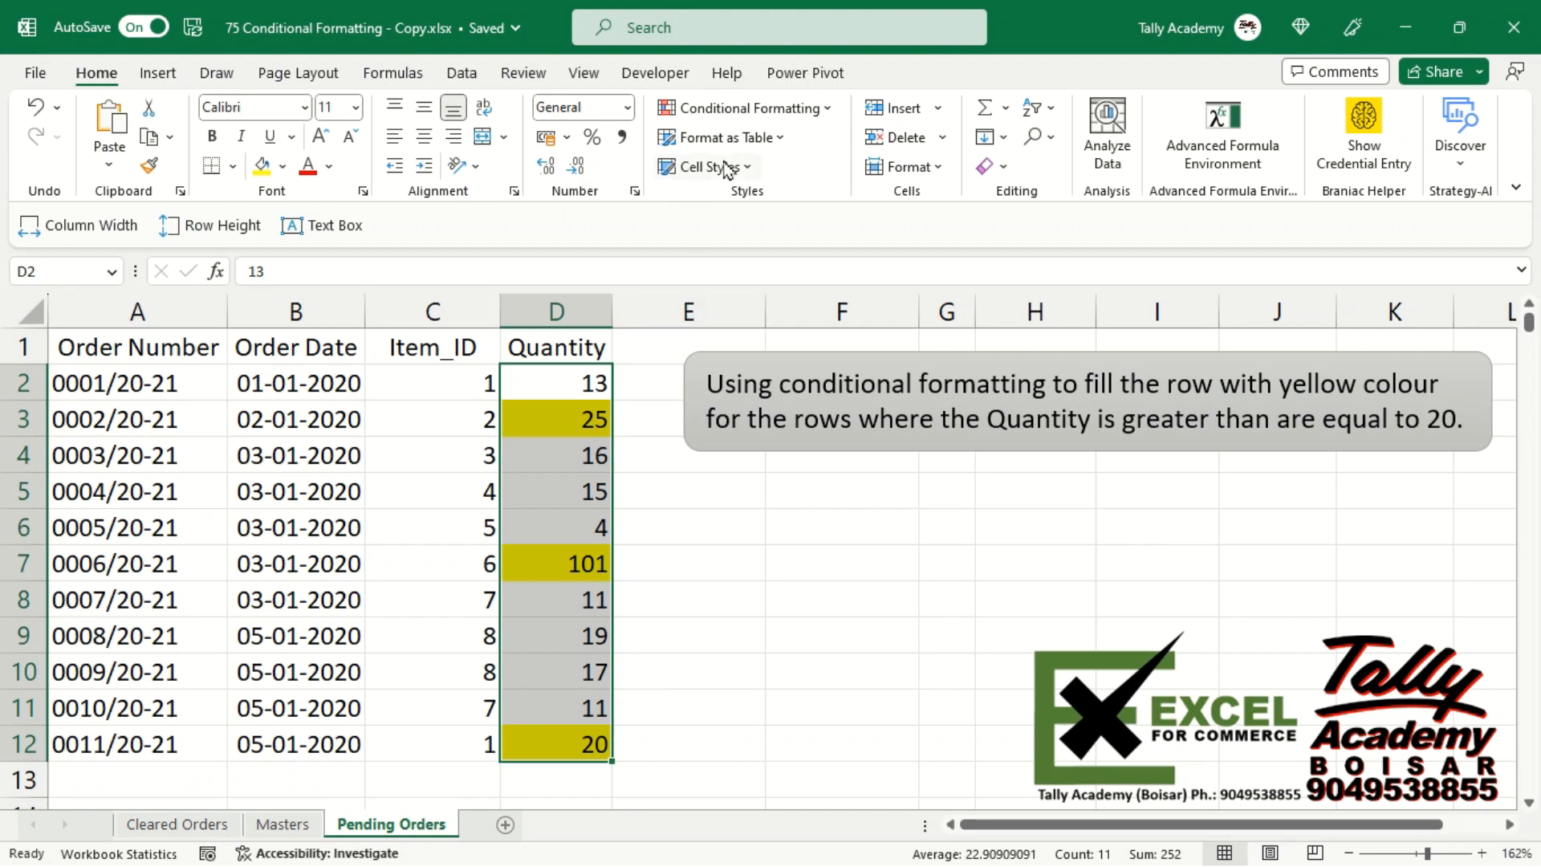
Clear the conditional formatting rules from the entire sheet.
left_click(739, 117)
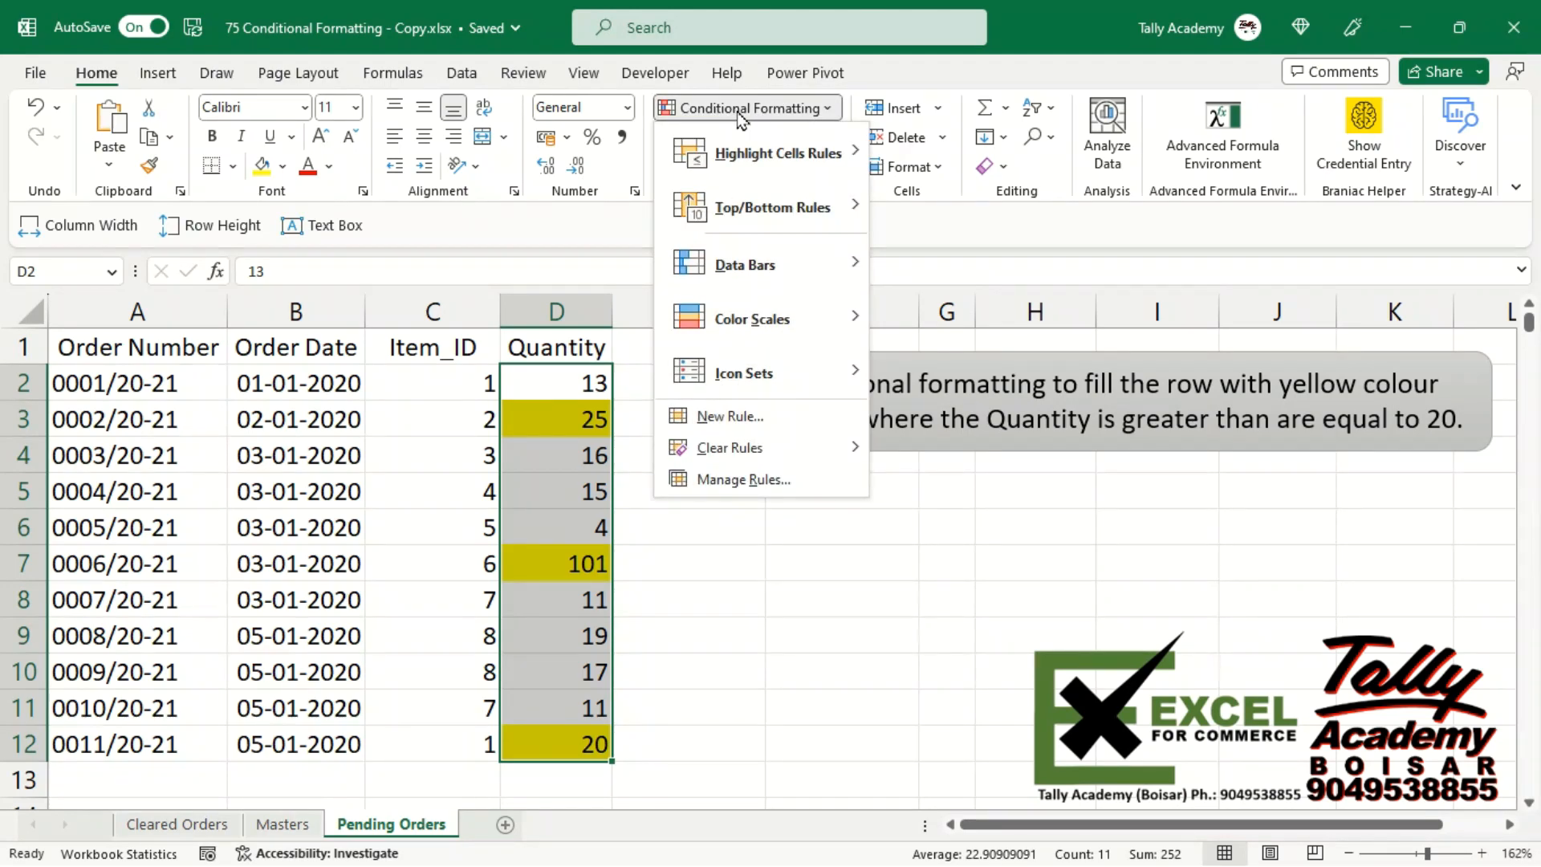
mouse_move(772, 456)
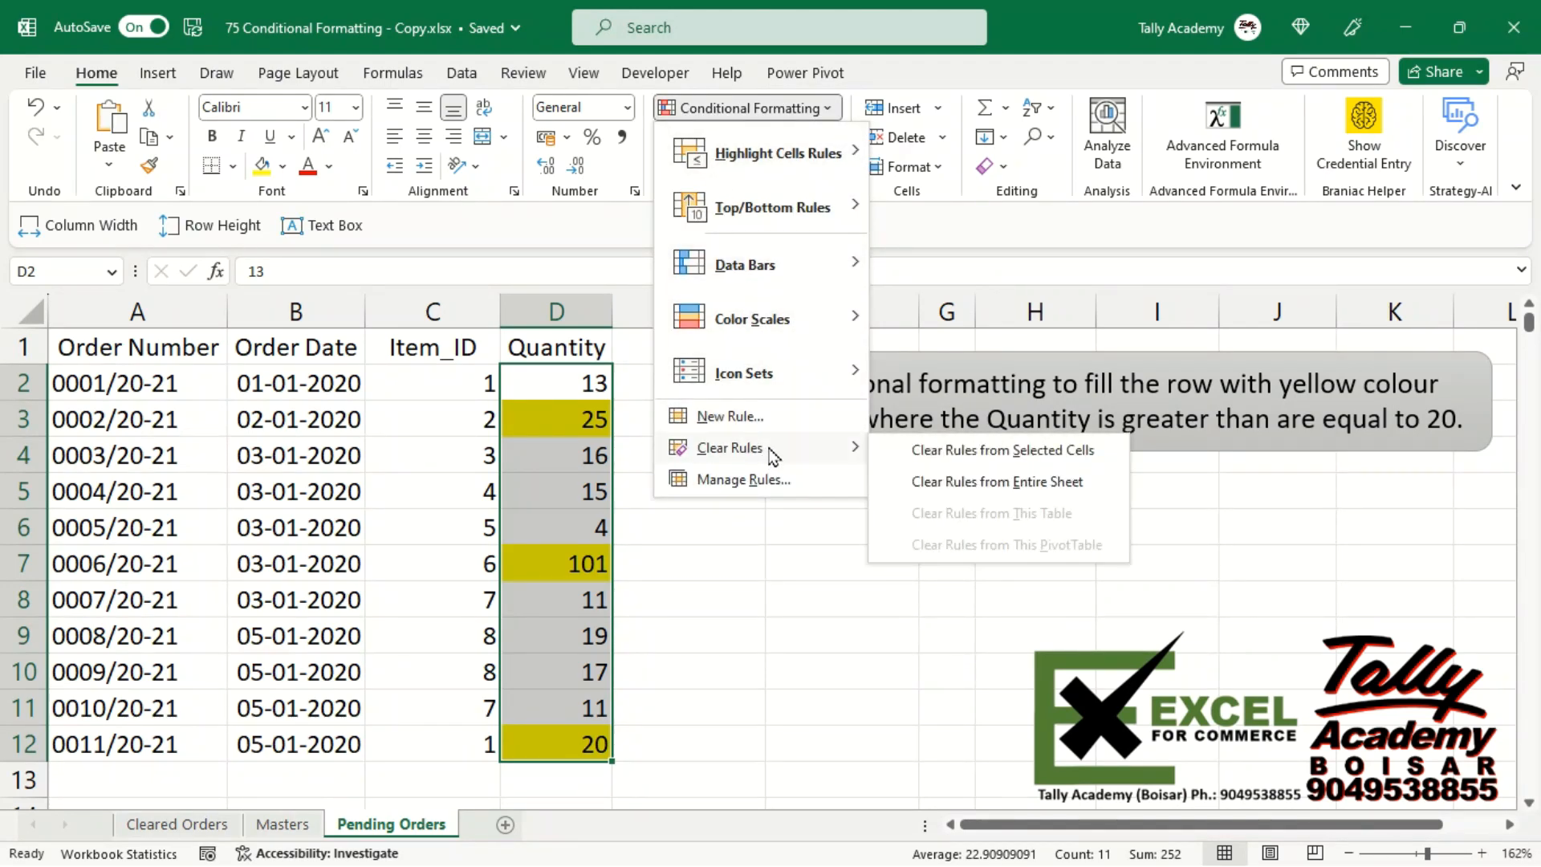
left_click(946, 482)
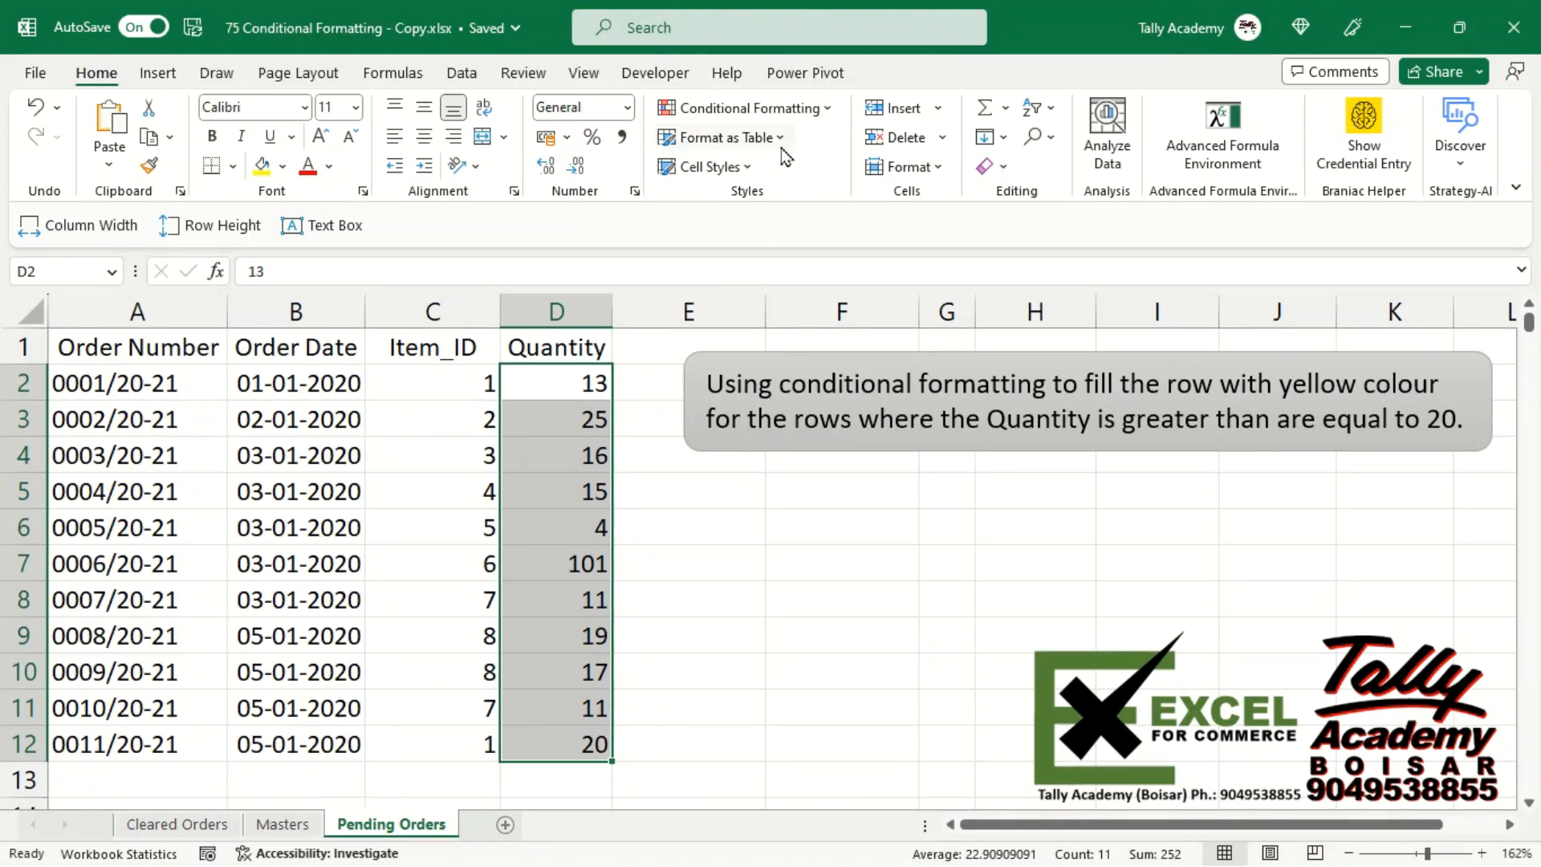
Create a formula-based conditional formatting rule for Quantity cells D2:D12 using =D2>=20.
left_click(731, 112)
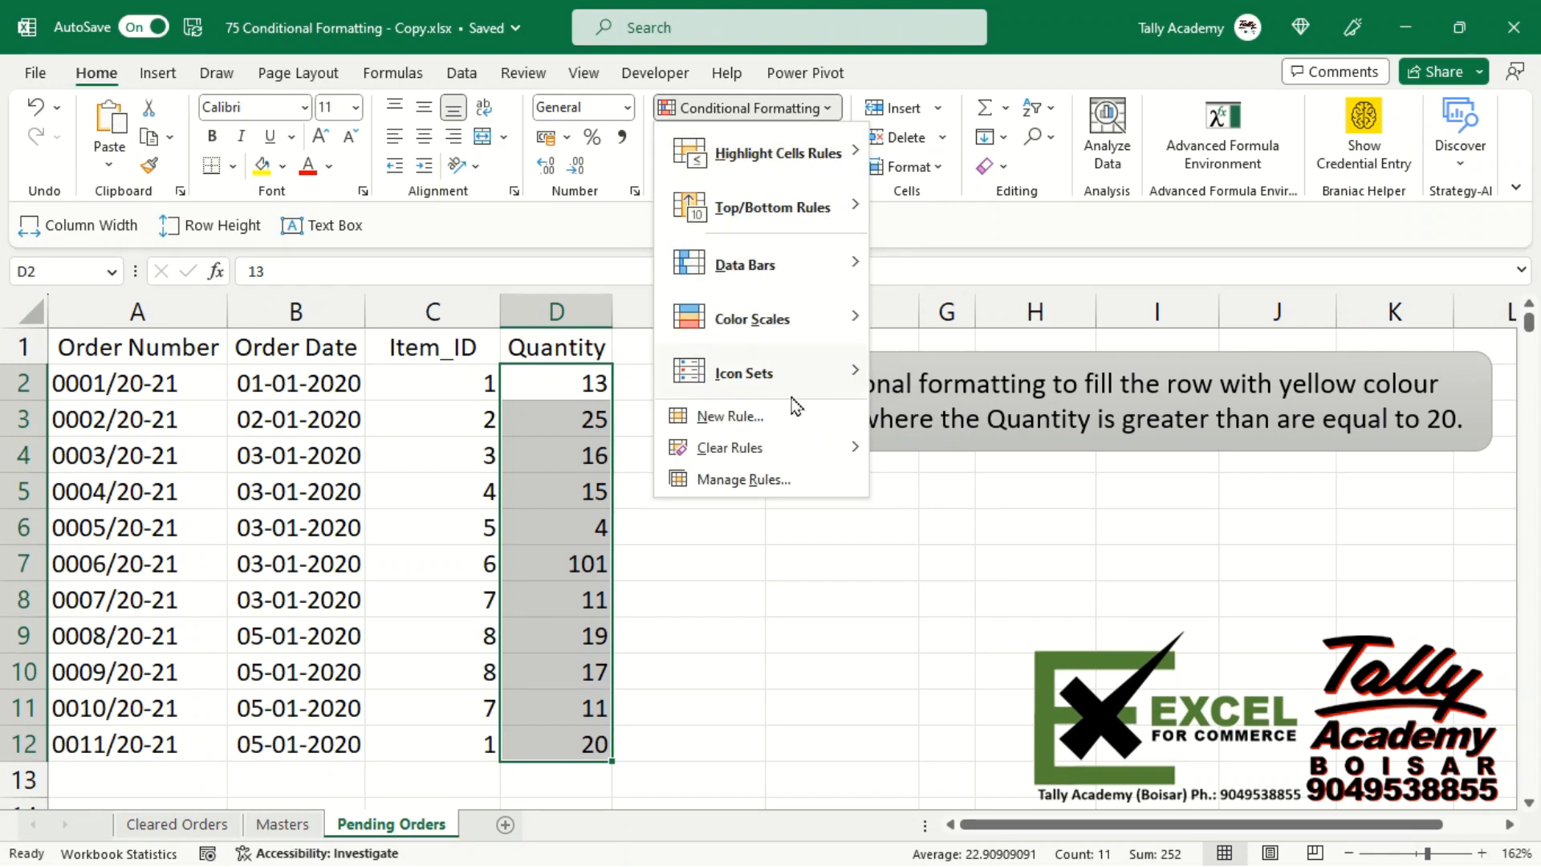
left_click(767, 433)
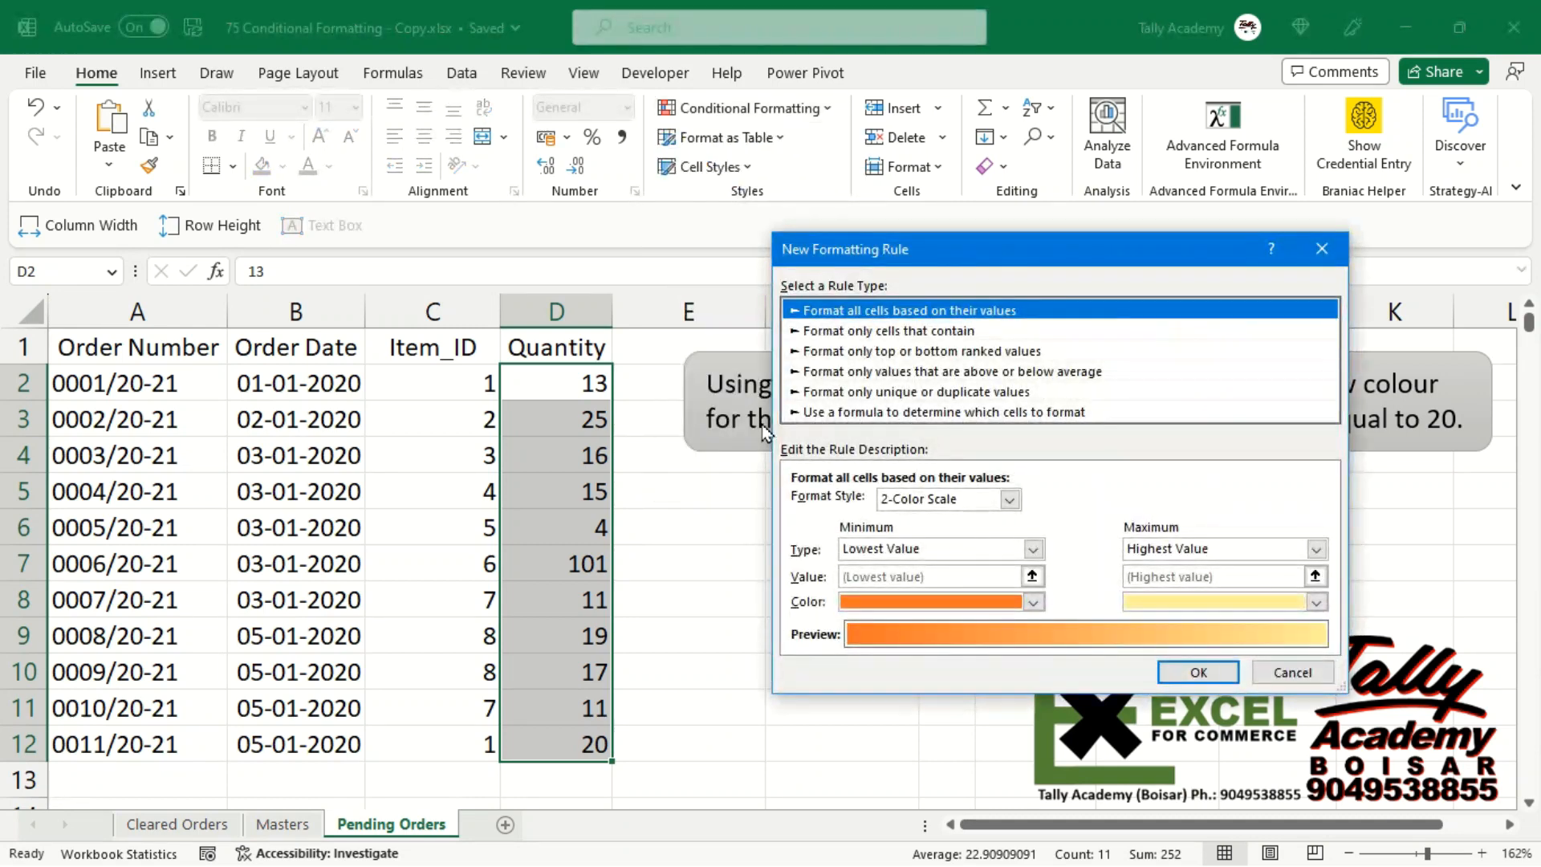
left_click(831, 414)
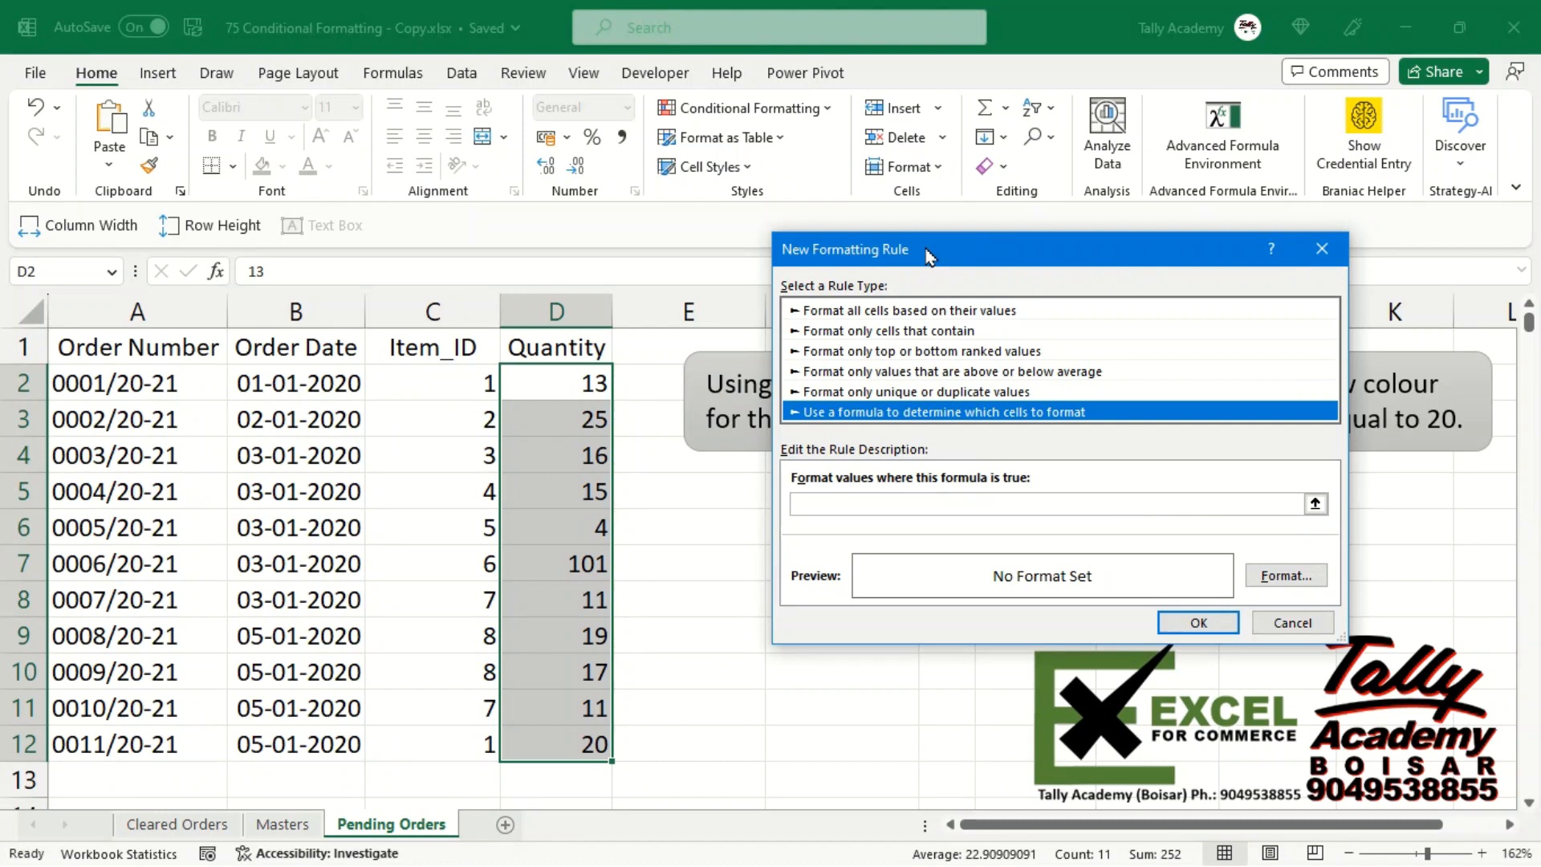
left_click_drag(930, 251, 861, 321)
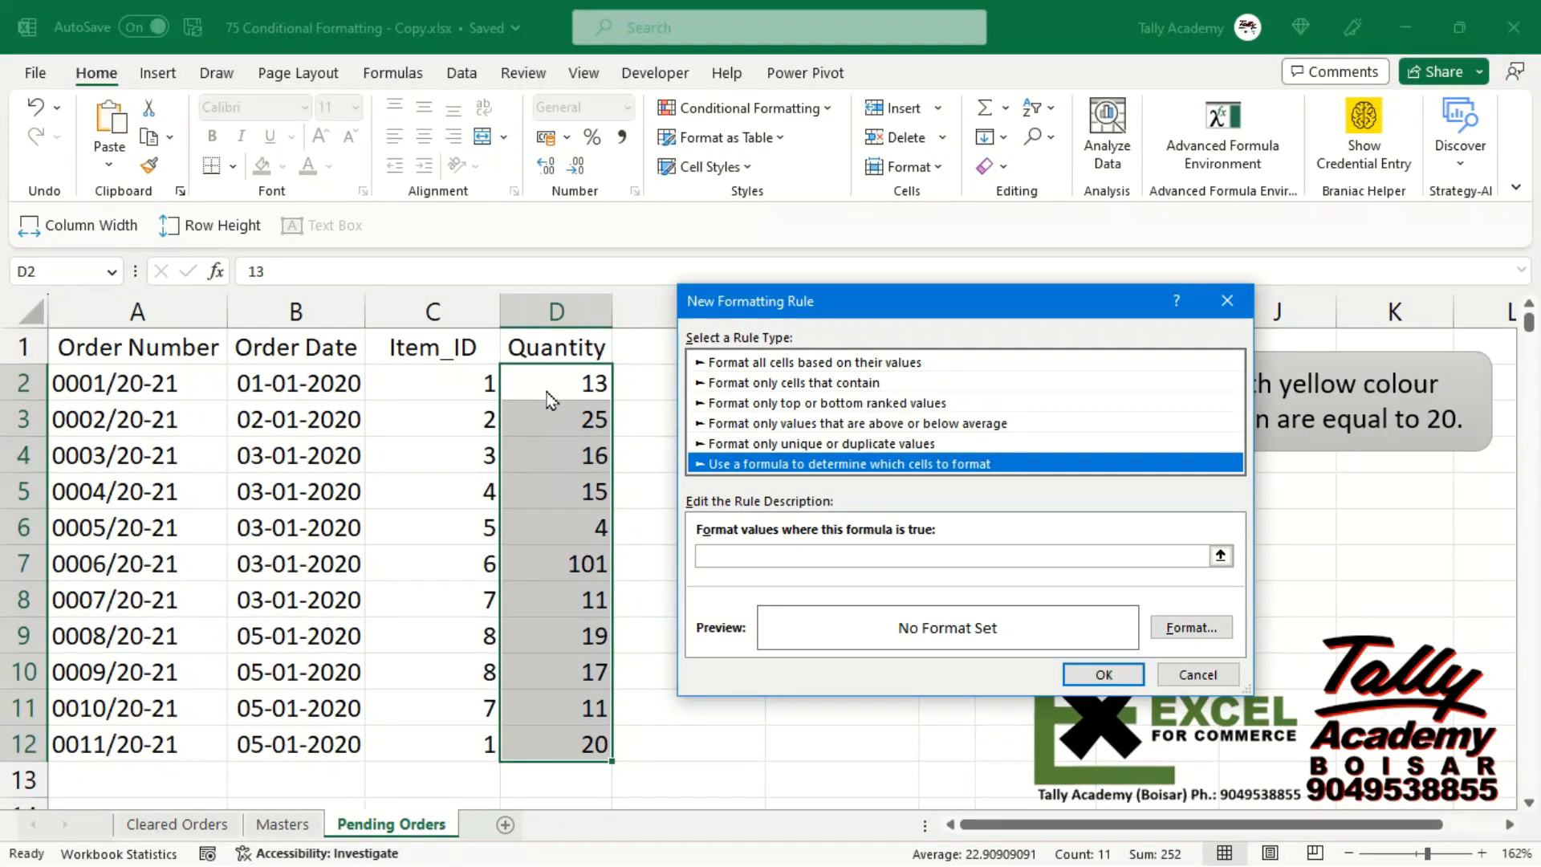
left_click(737, 554)
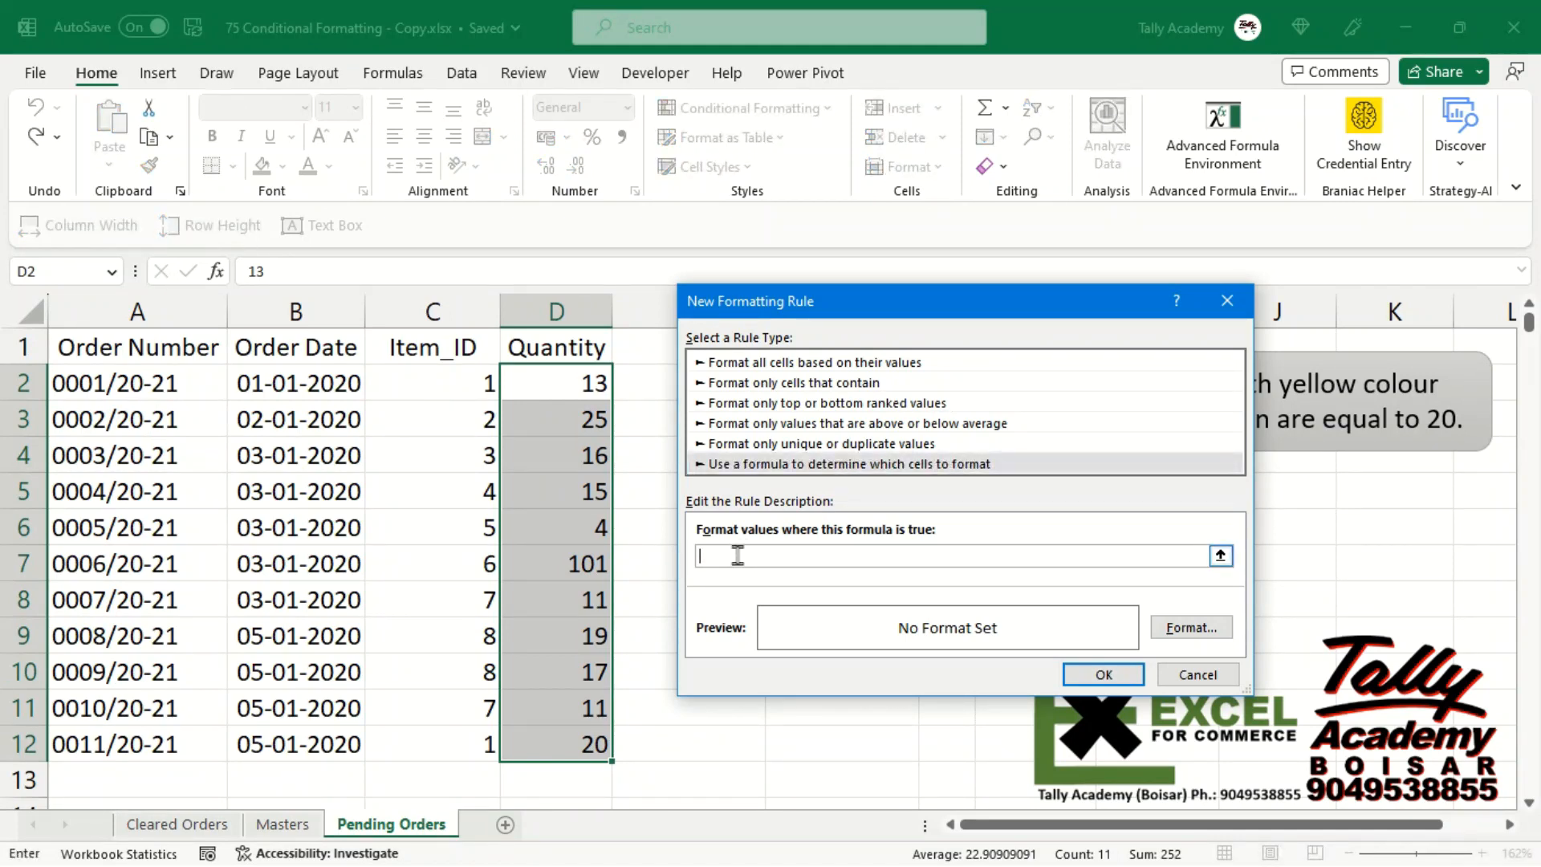
type("=D2>=20")
Set a yellow fill as the formula rule's format and apply the rule to the Quantity cells.
left_click(1209, 633)
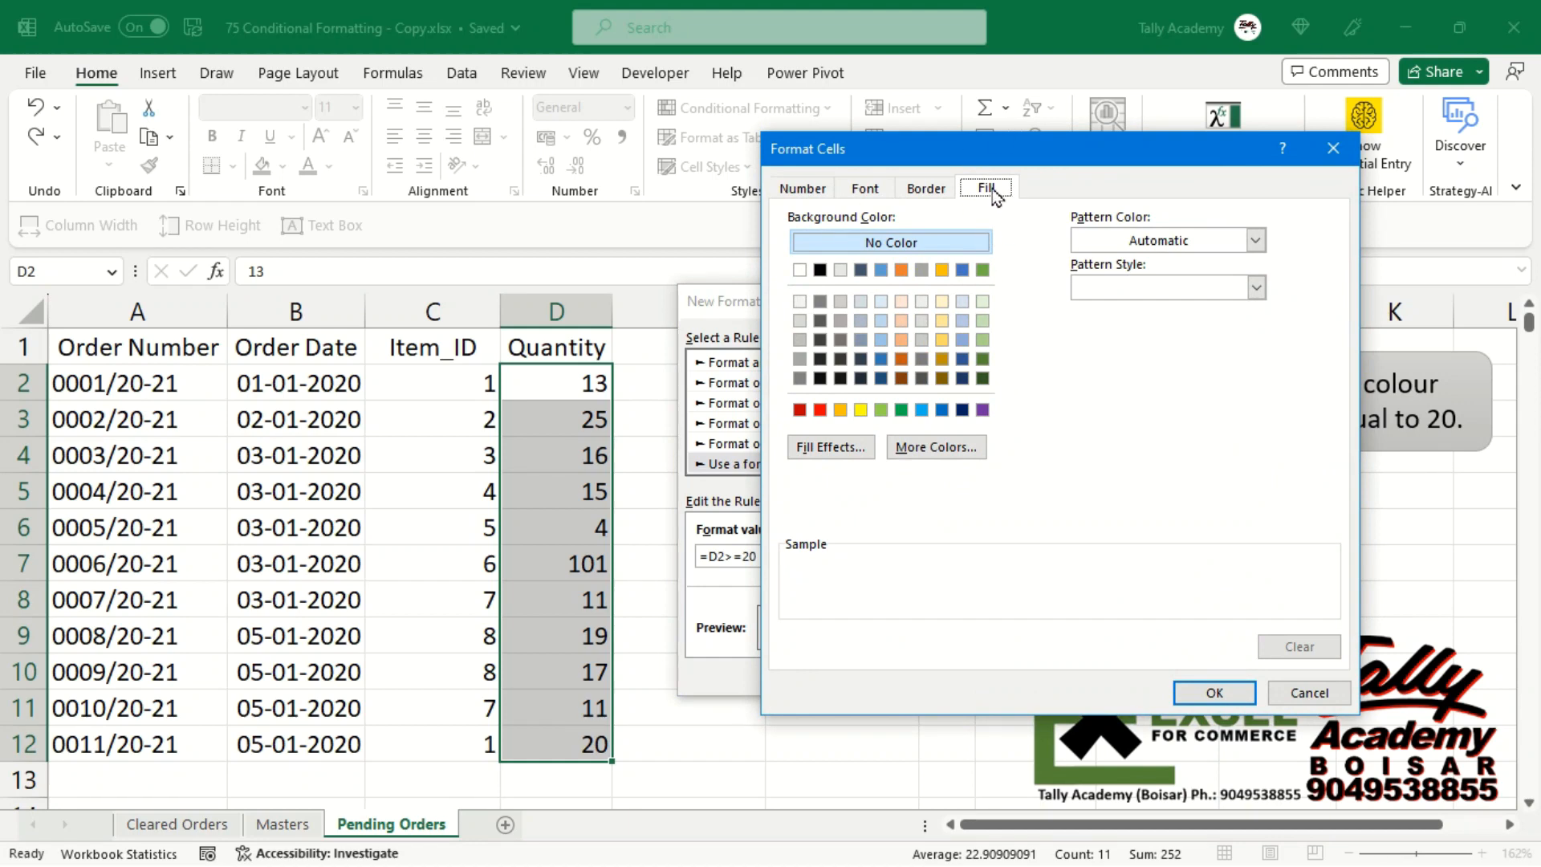
left_click(860, 410)
left_click(1215, 693)
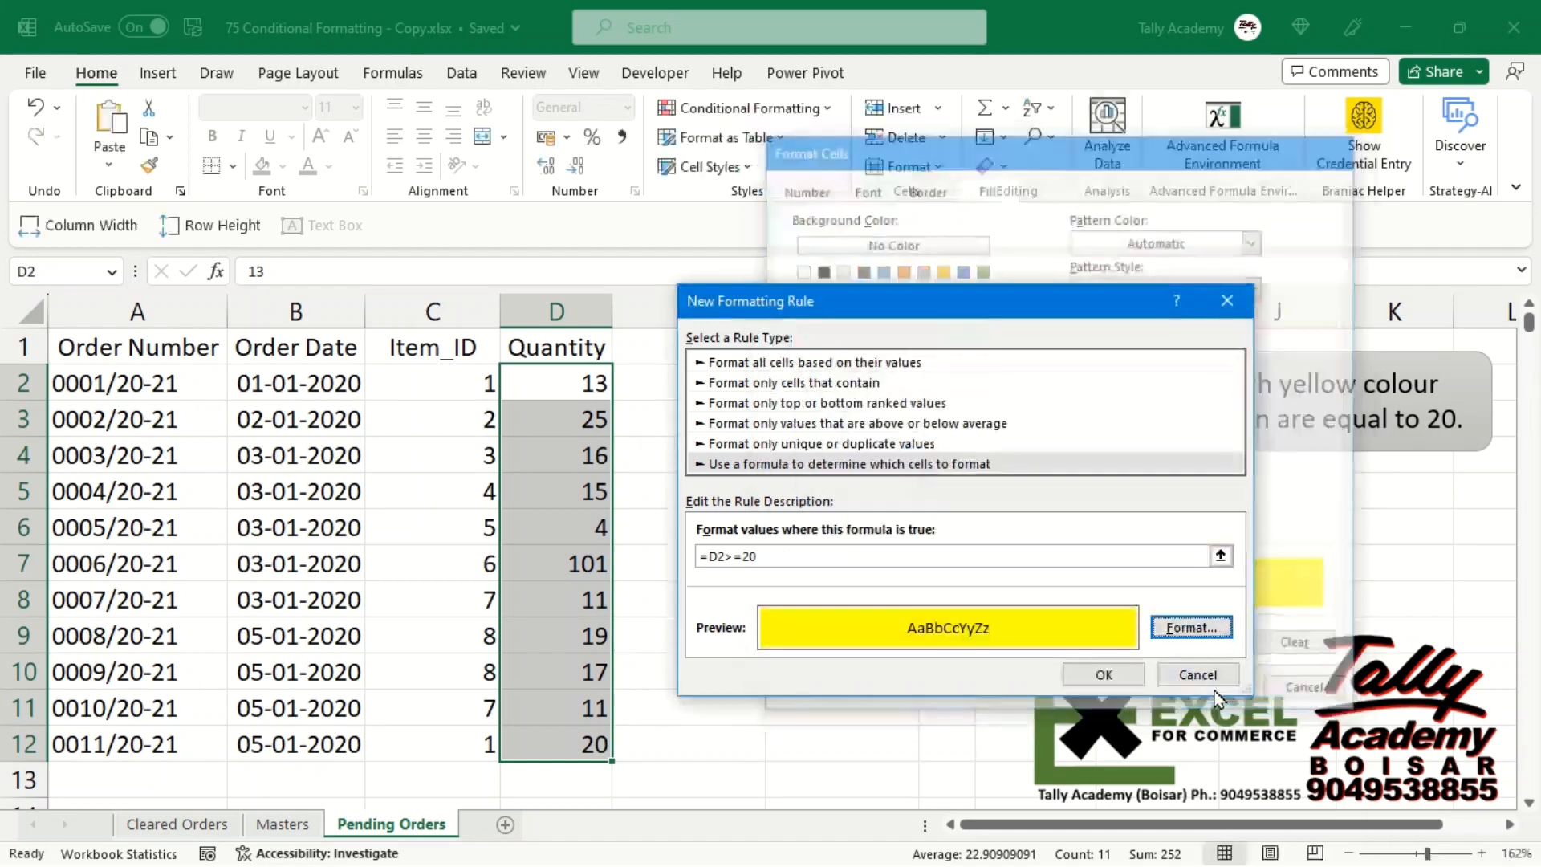
left_click(1106, 677)
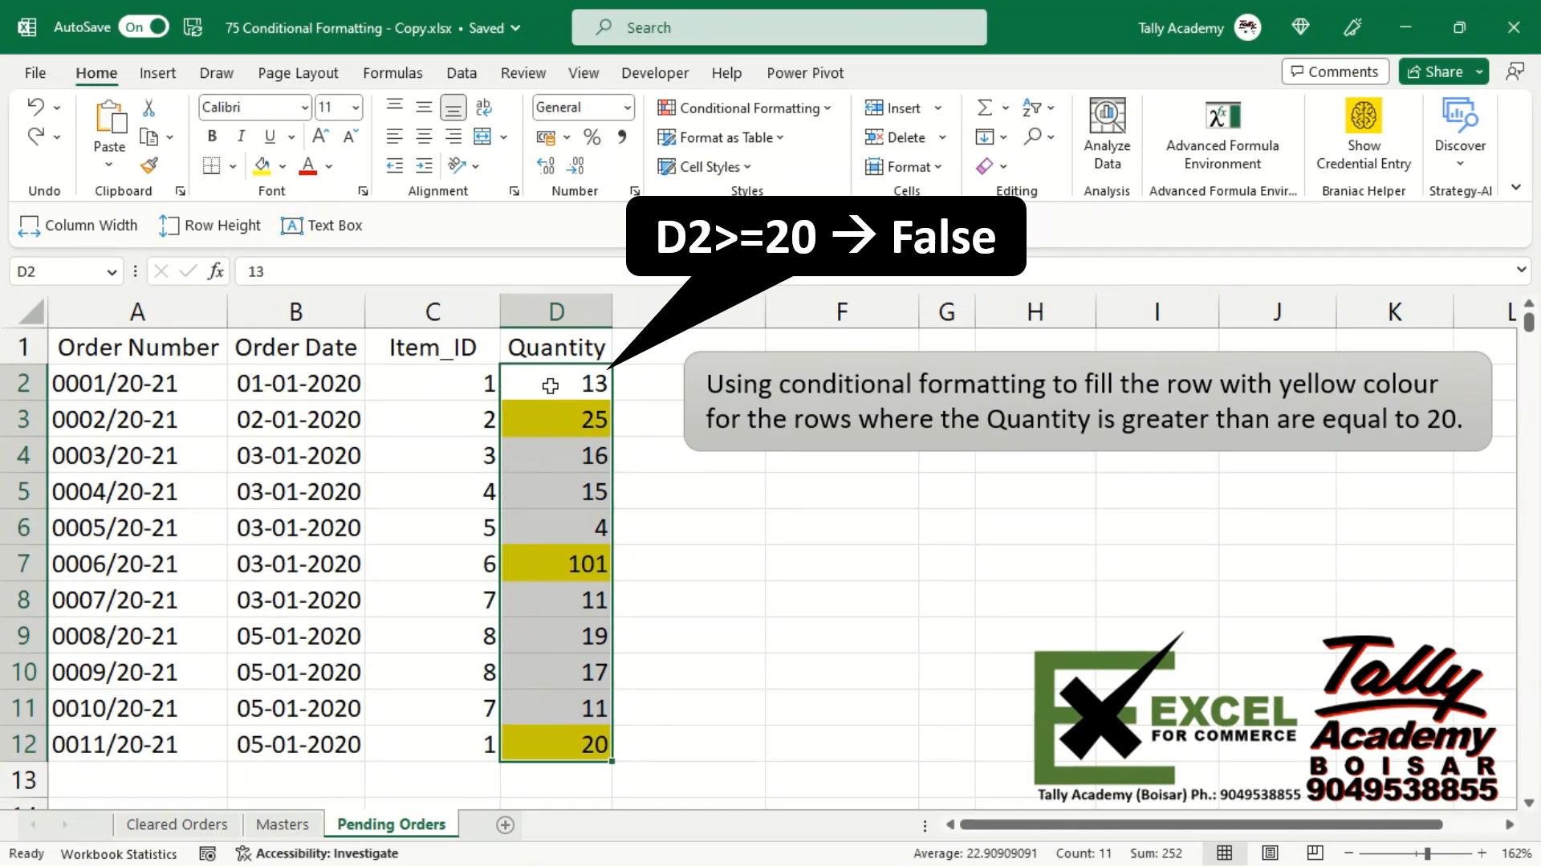
Step through the selected Quantity cells from D2 to D8 to check each one against the formula rule.
key("Return")
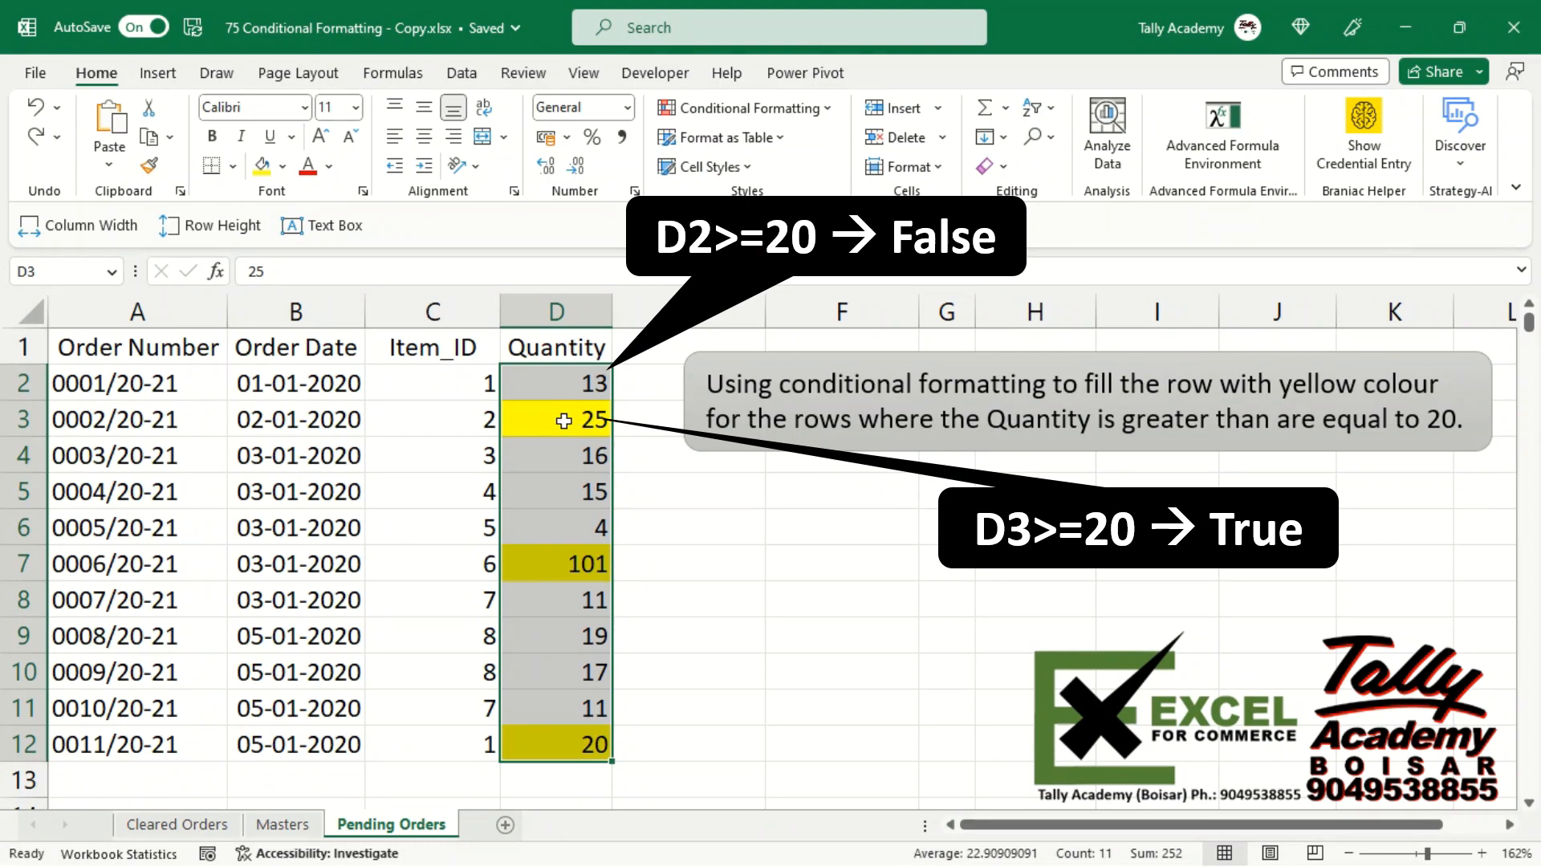
key("Return")
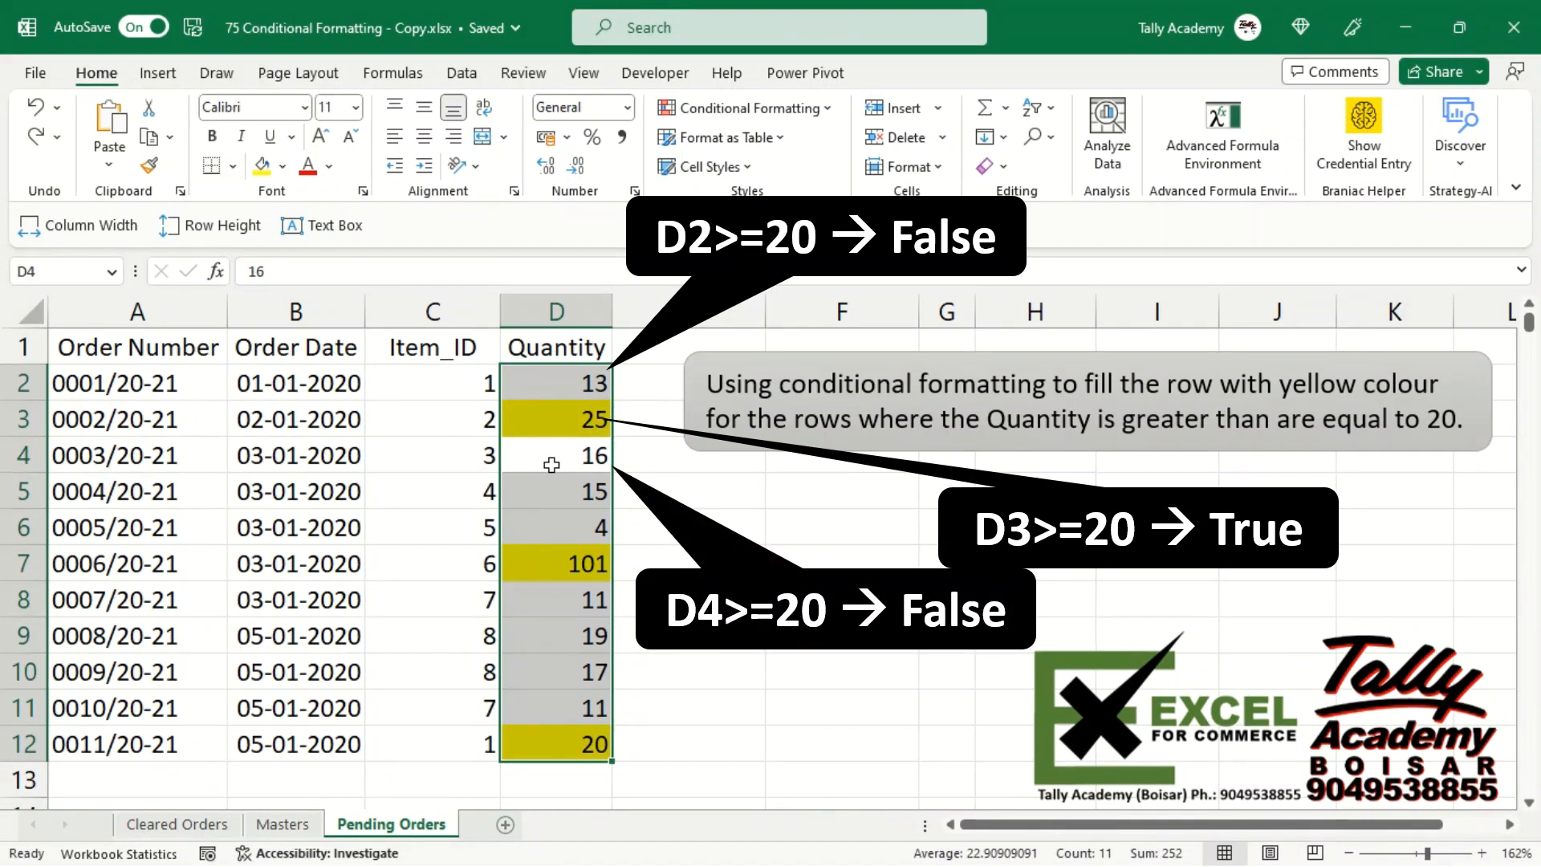
key("Return")
key("Return")
key("Return")
key("Return")
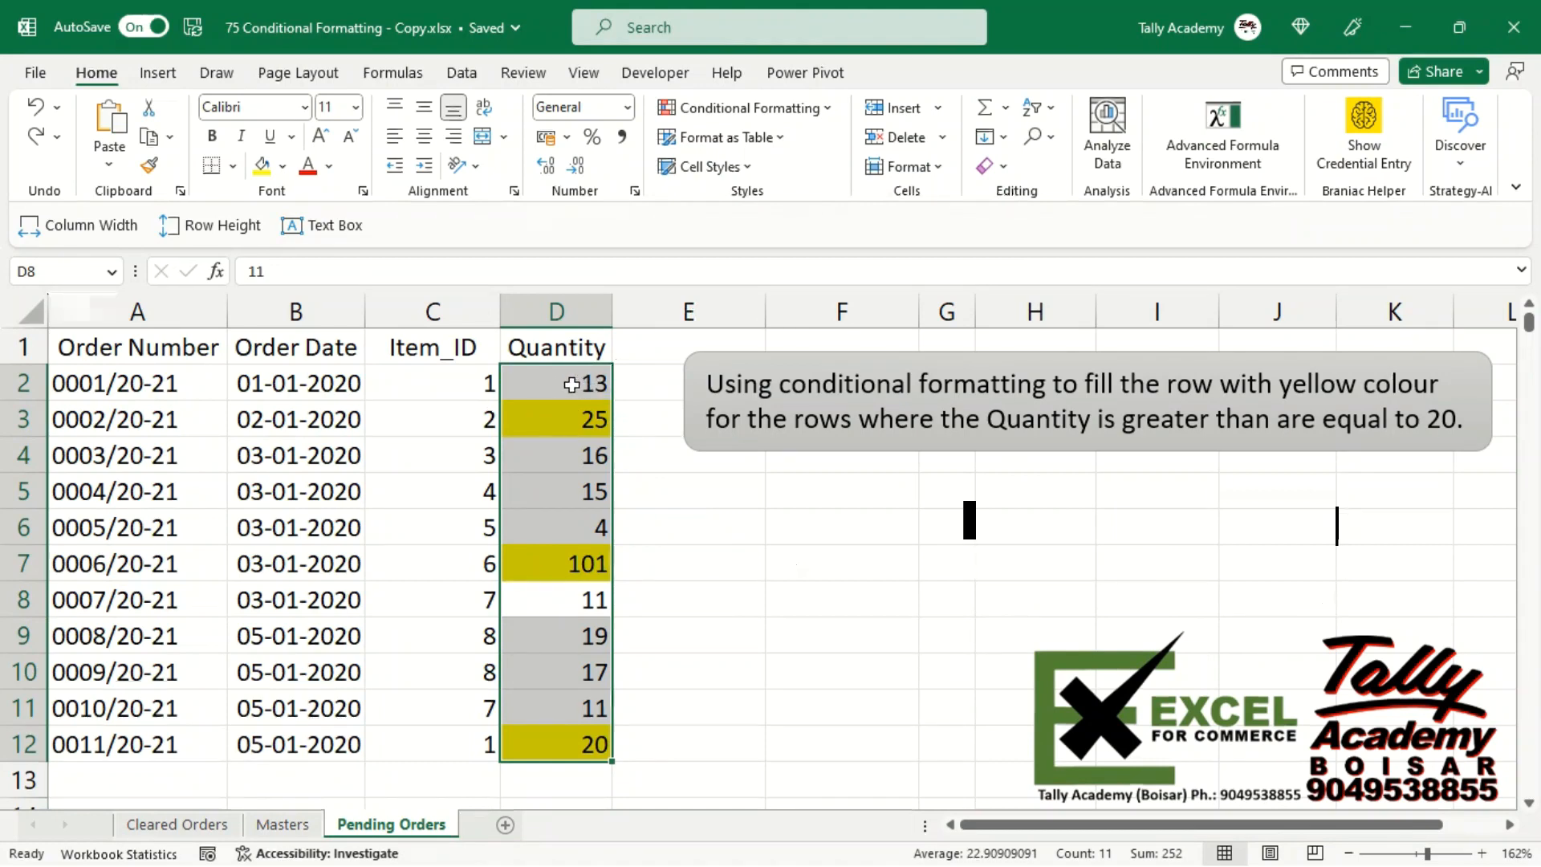
Clear the conditional formatting rules from the selected Quantity cells.
left_click(753, 99)
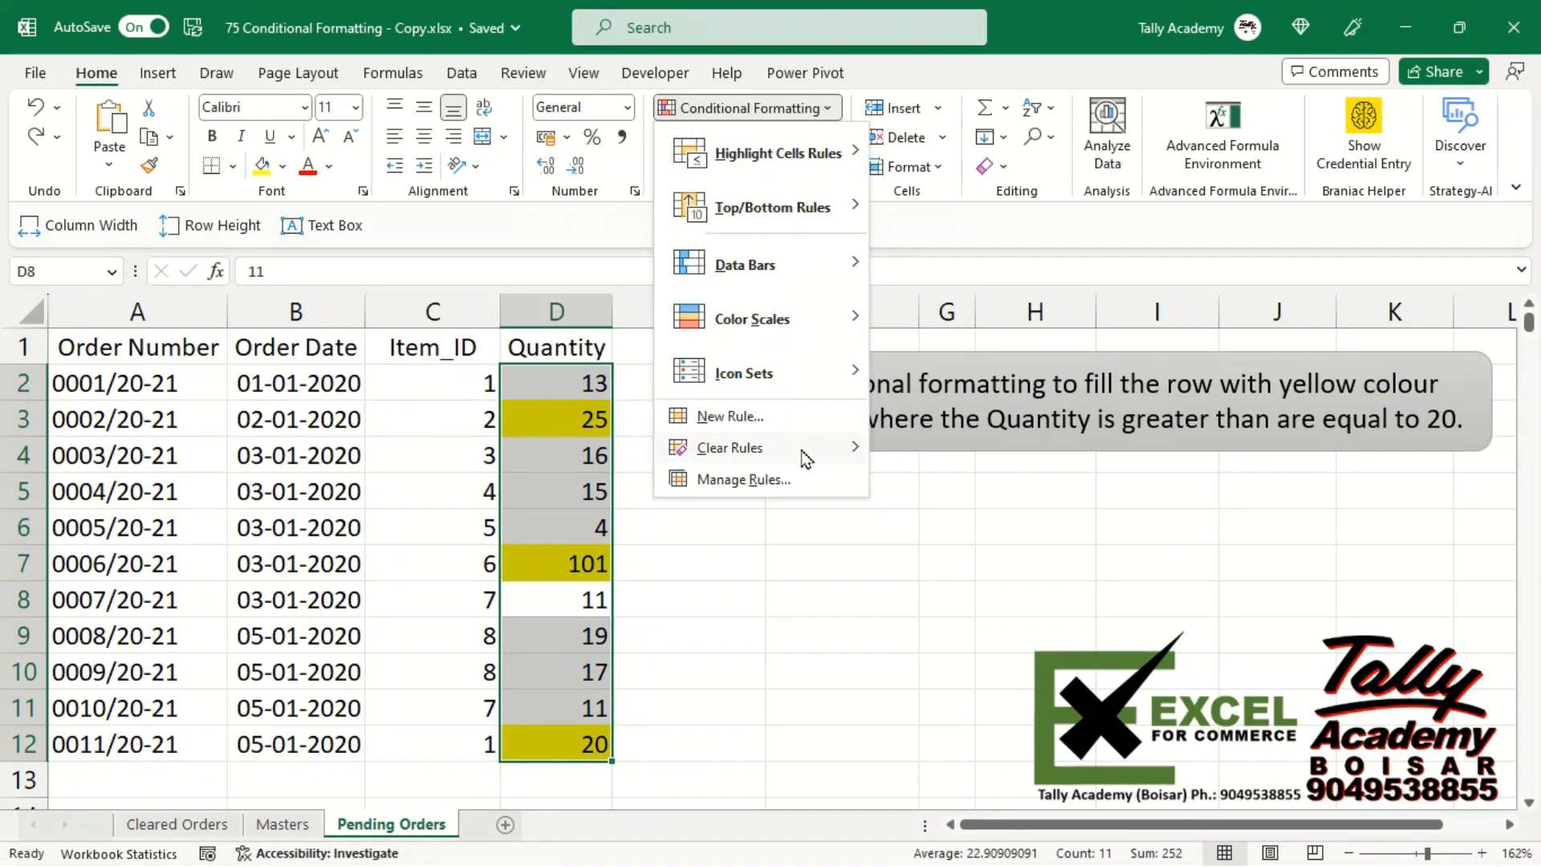
mouse_move(805, 459)
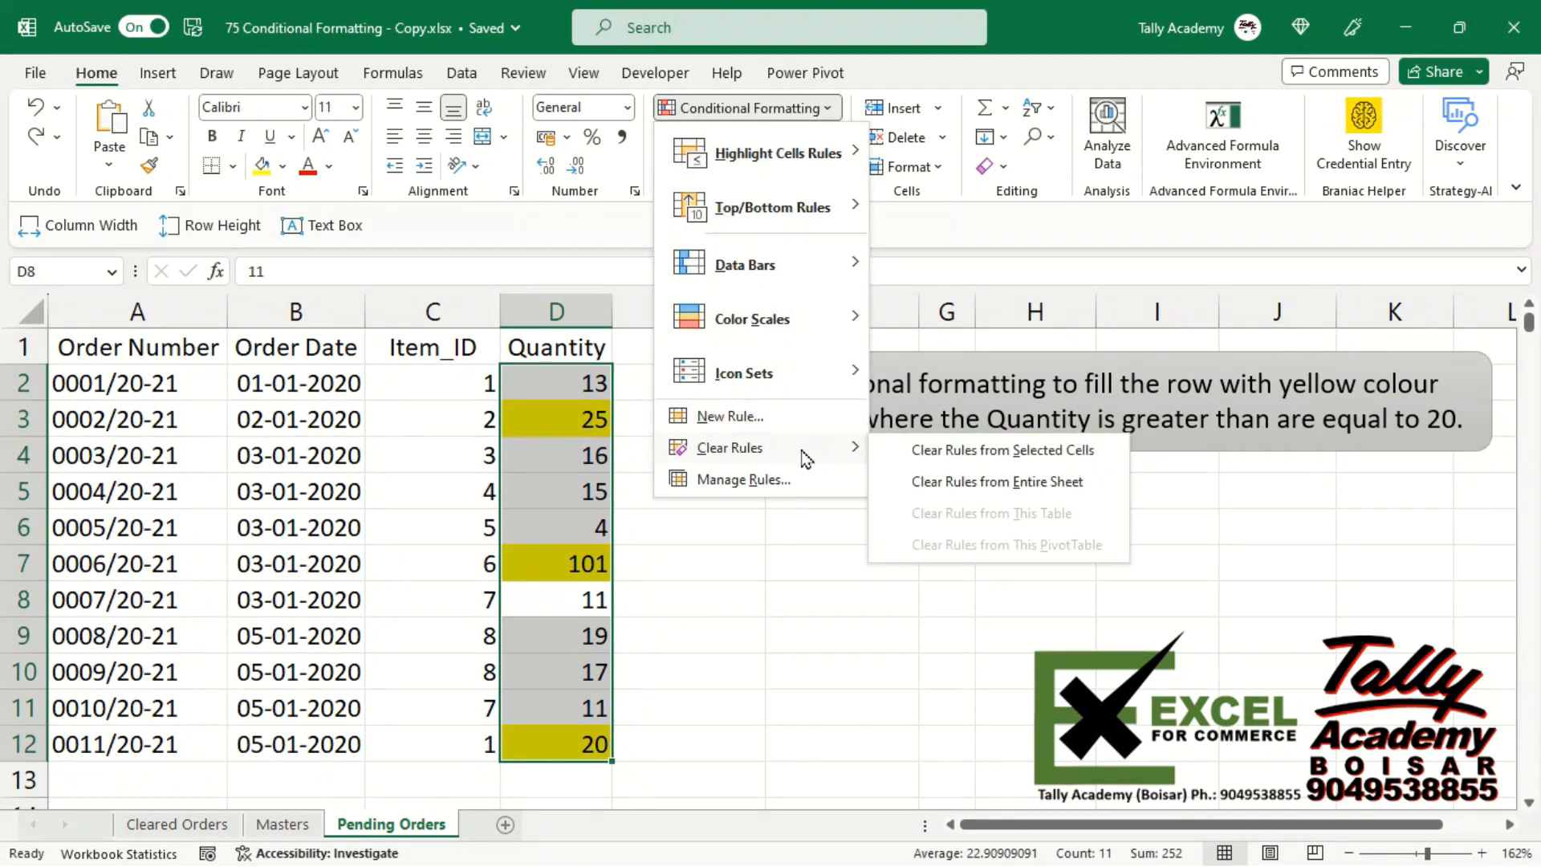
left_click(952, 453)
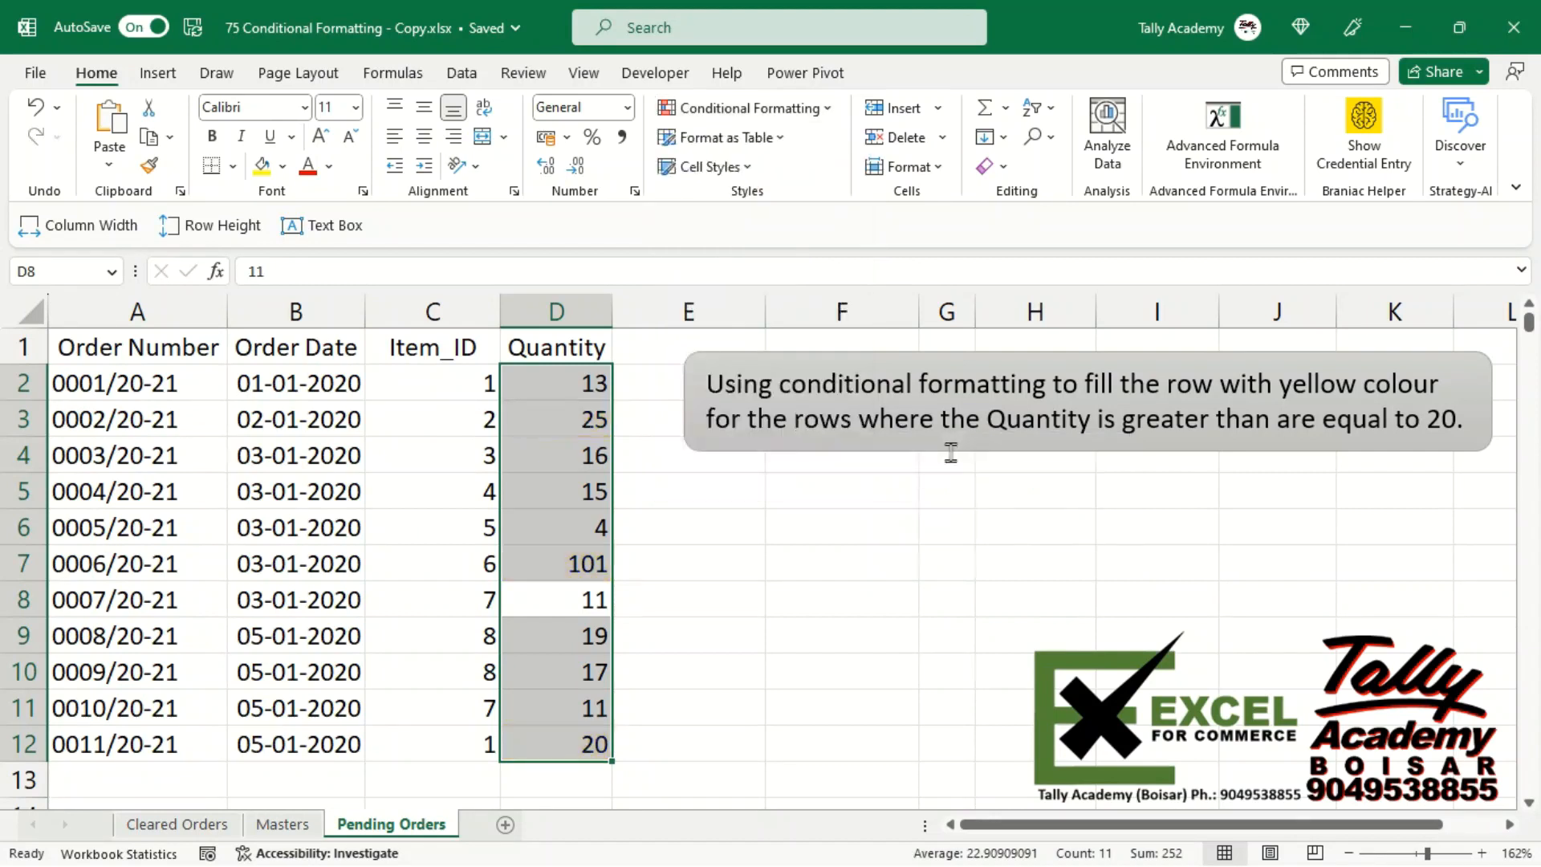
Create a formula-based conditional formatting rule for the order data in A2:D12 using =D2>=20.
left_click(78, 386)
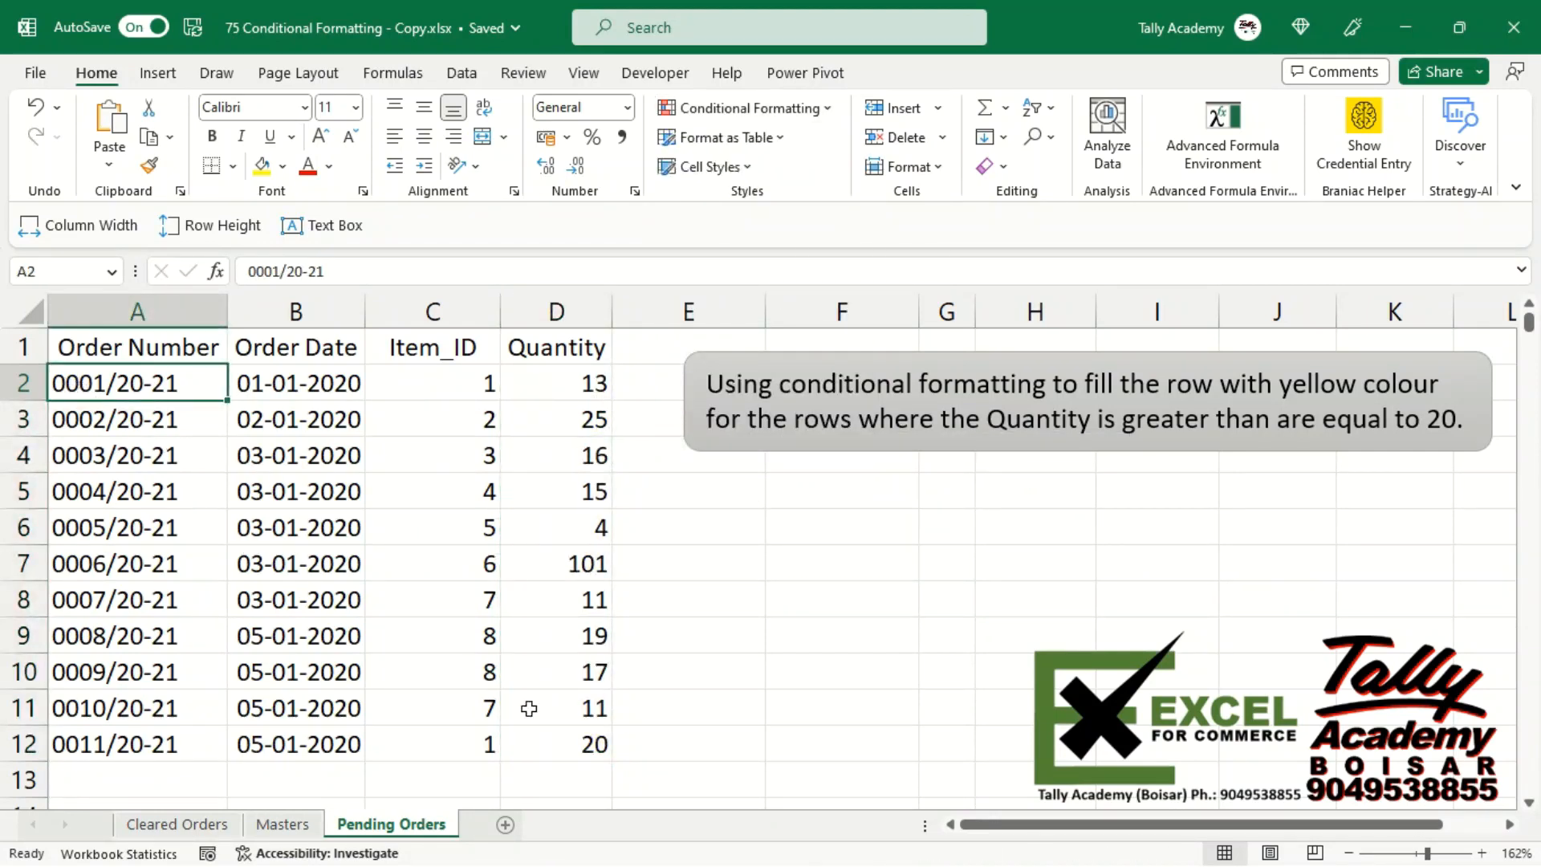
left_click(572, 746, "shift")
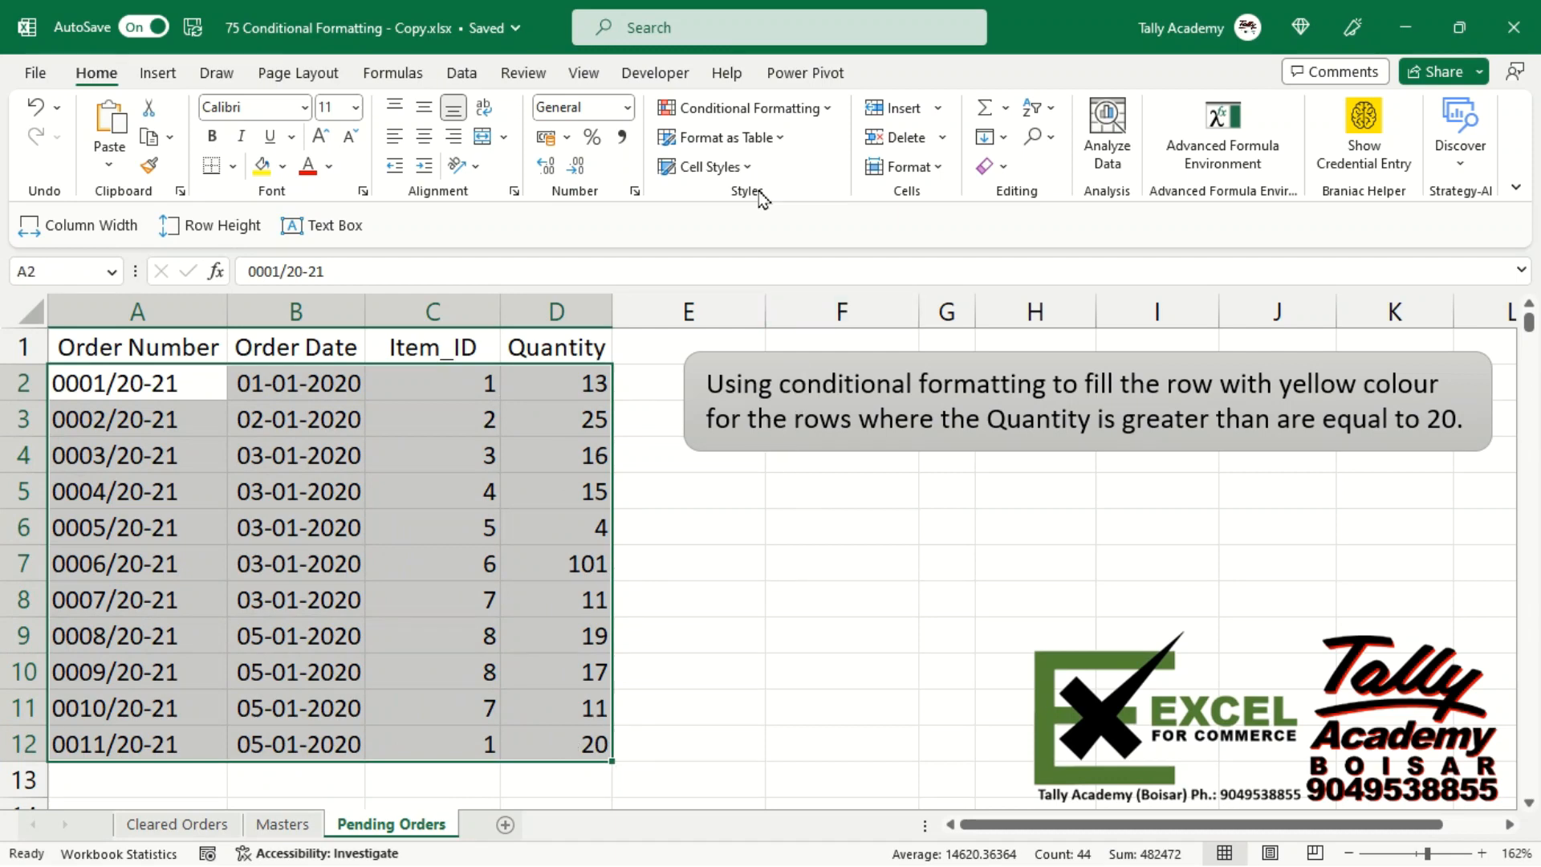
left_click(731, 117)
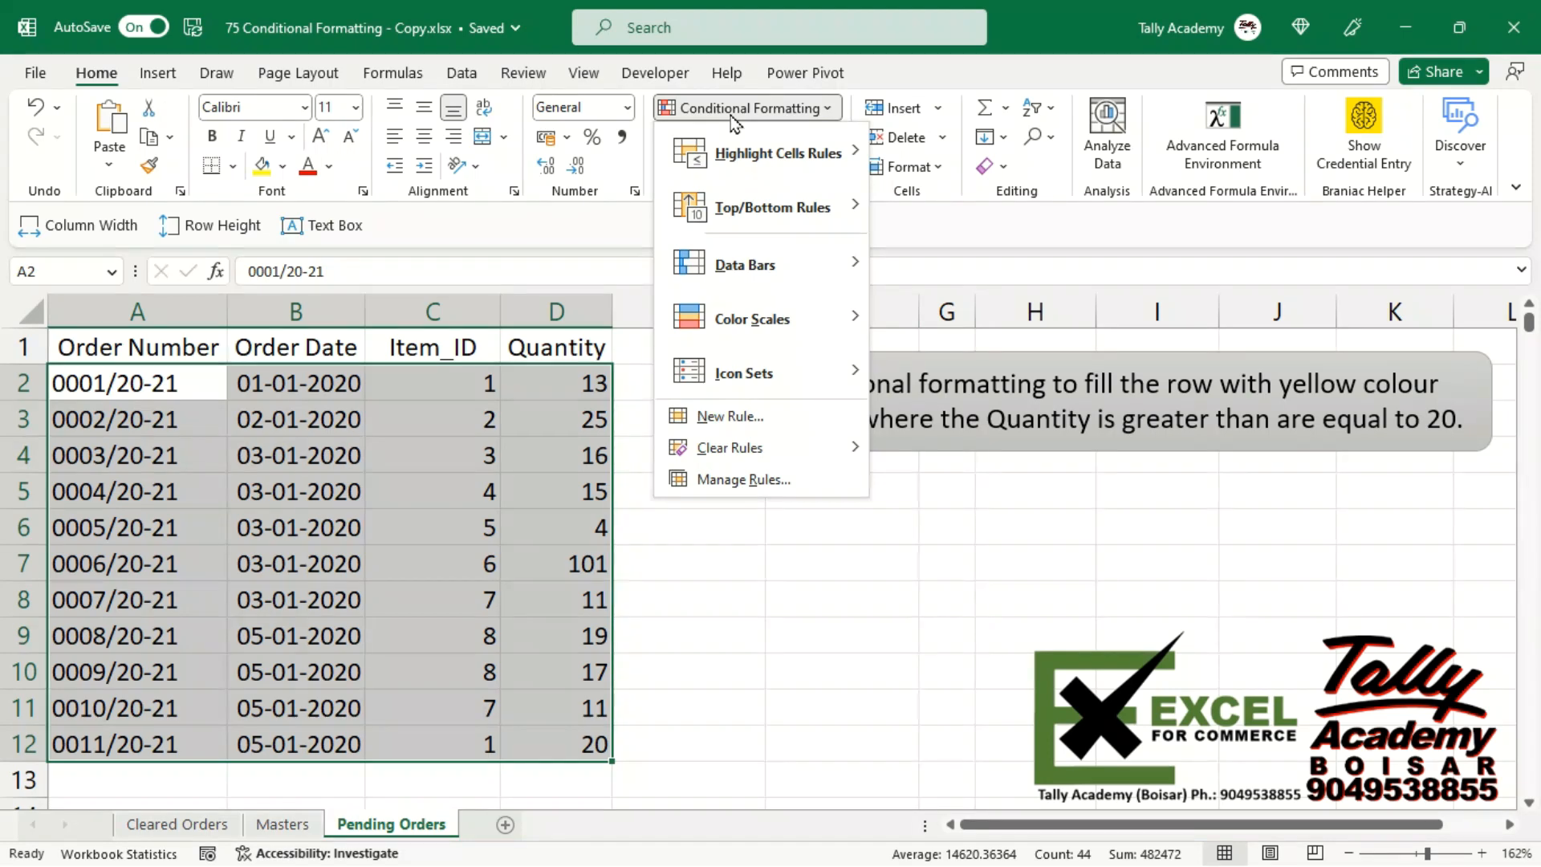
mouse_move(689, 374)
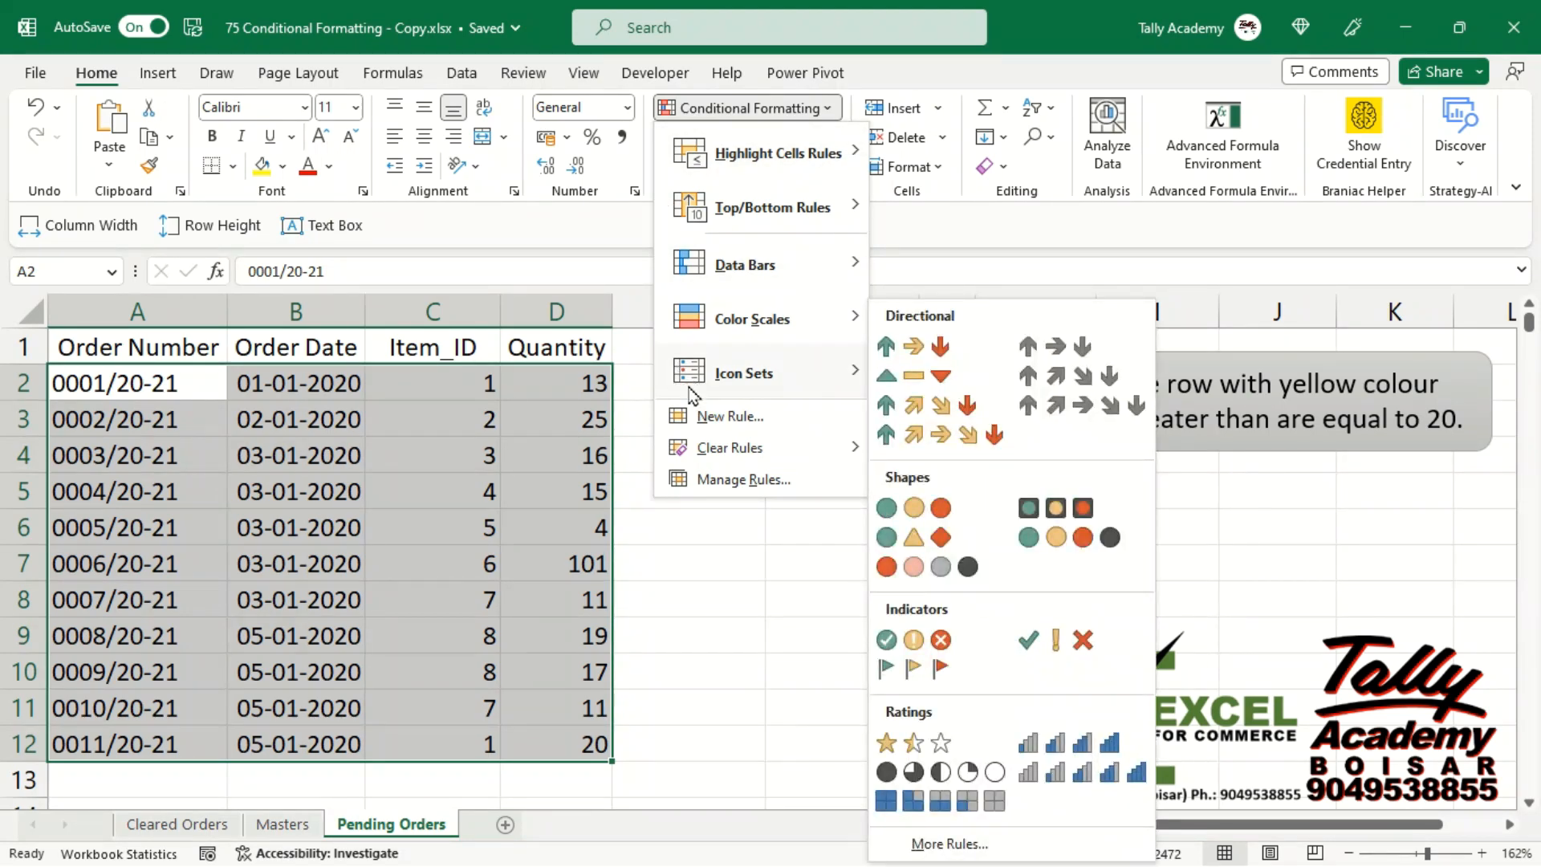
left_click(706, 416)
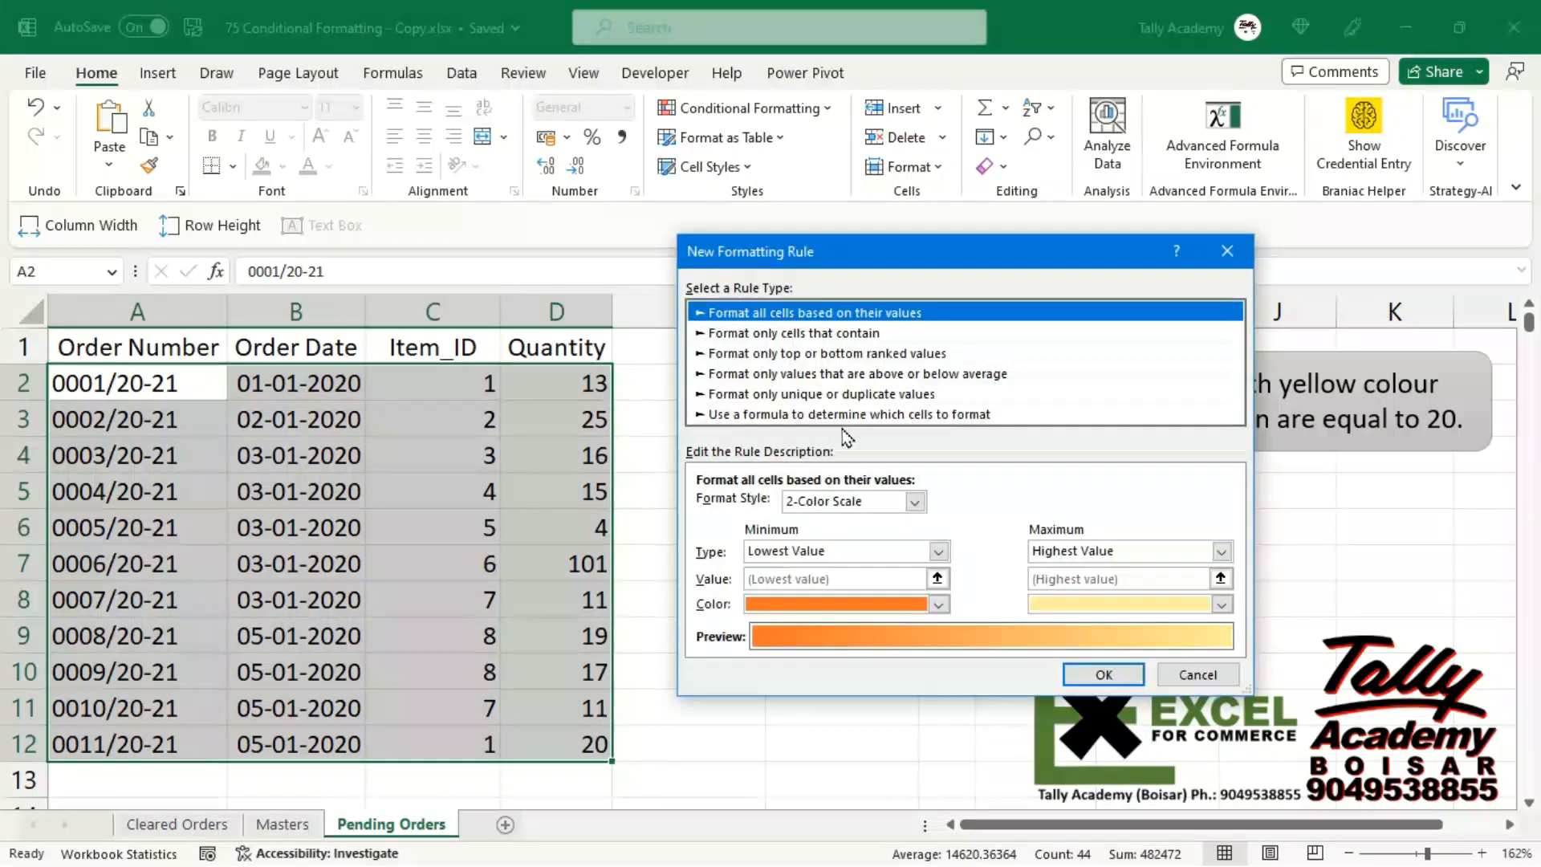
left_click(808, 415)
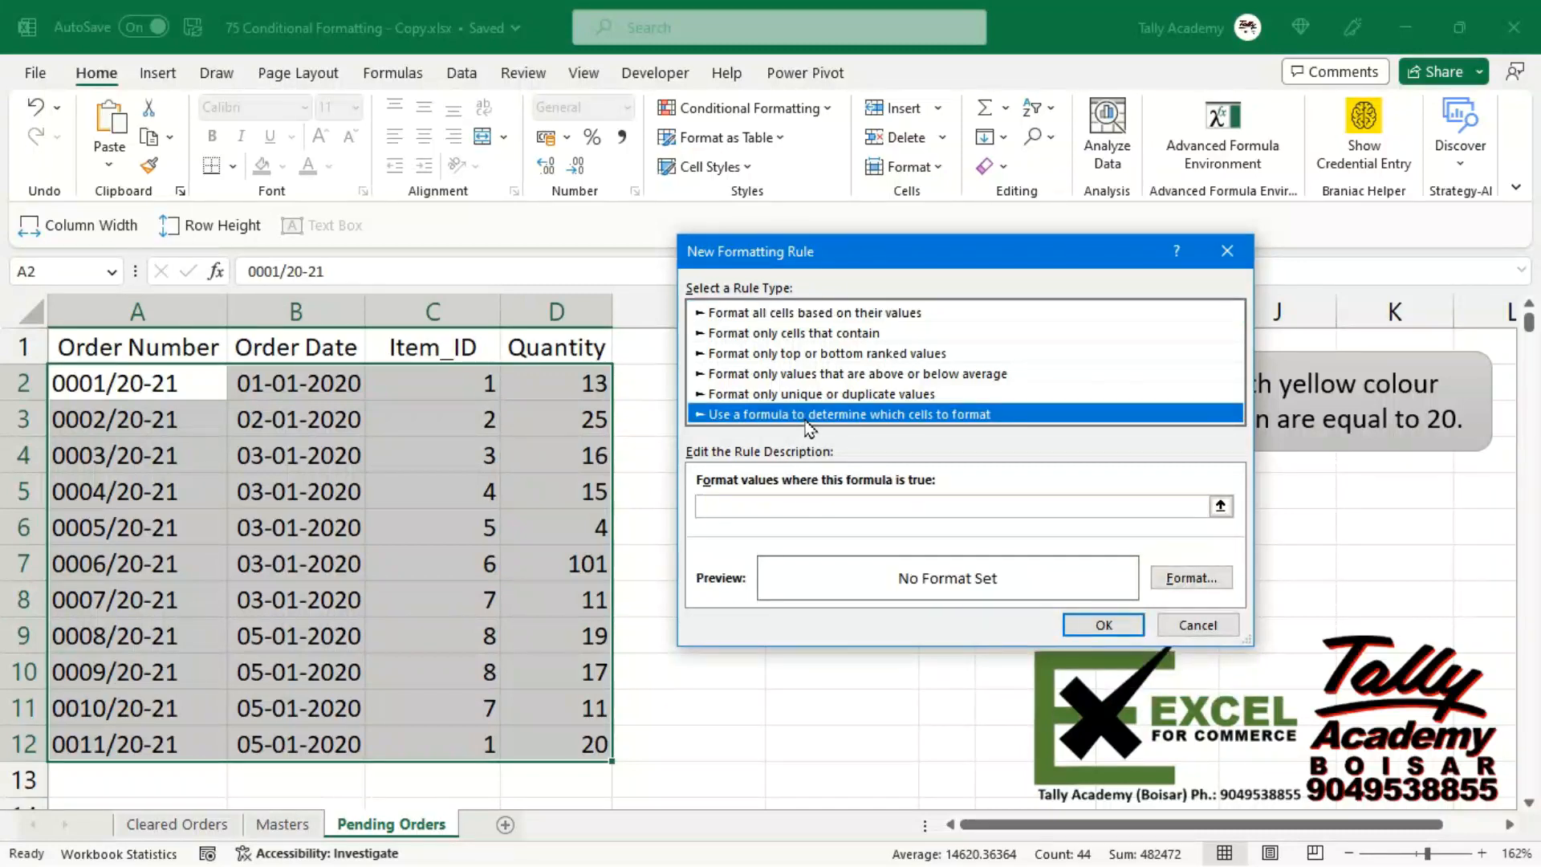
left_click(720, 507)
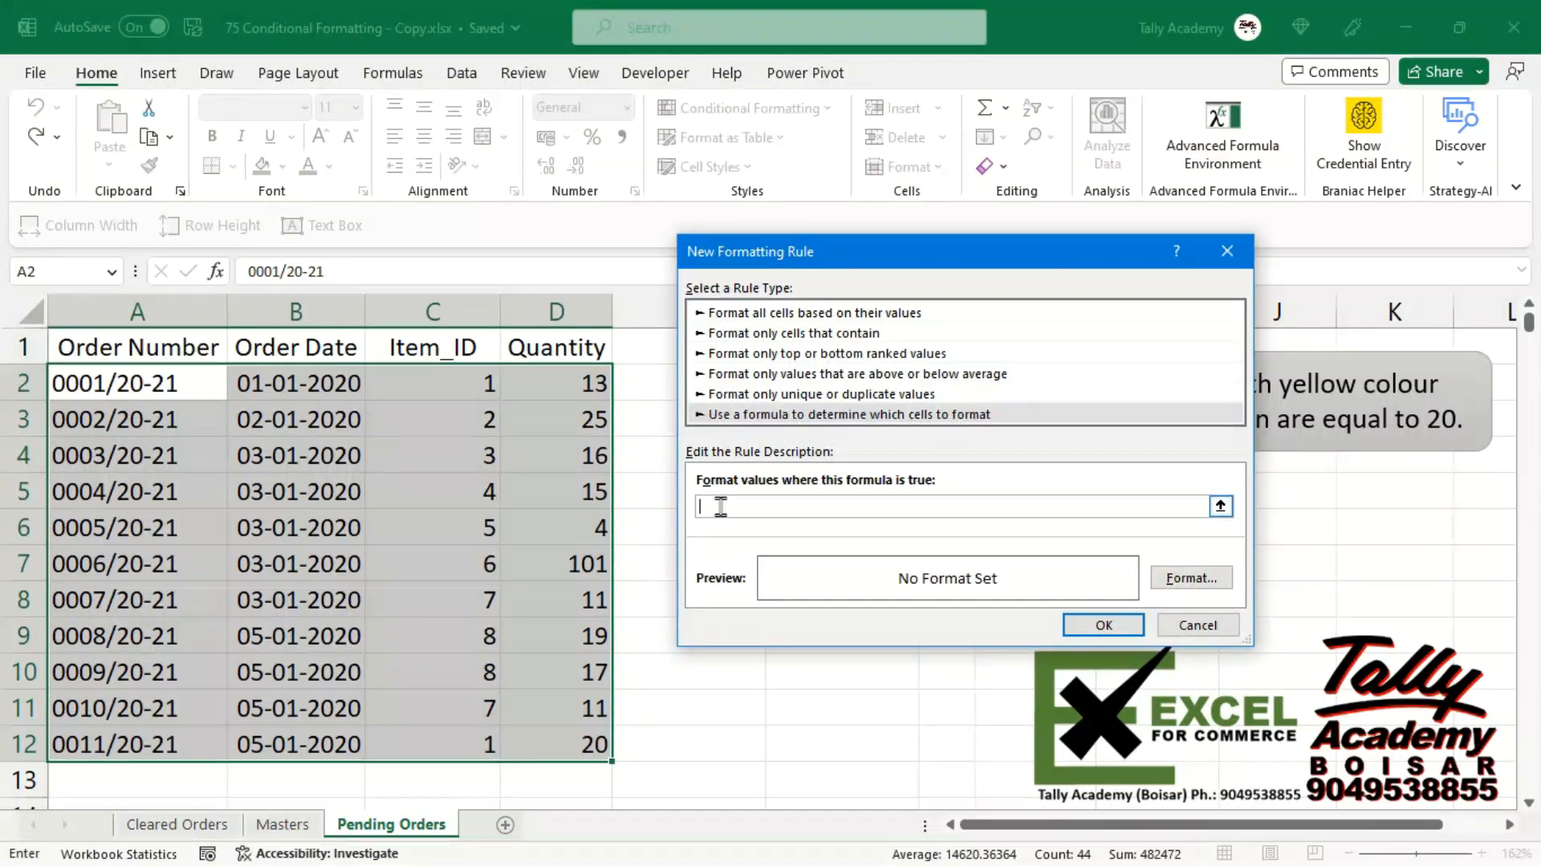
type("=D2>=20")
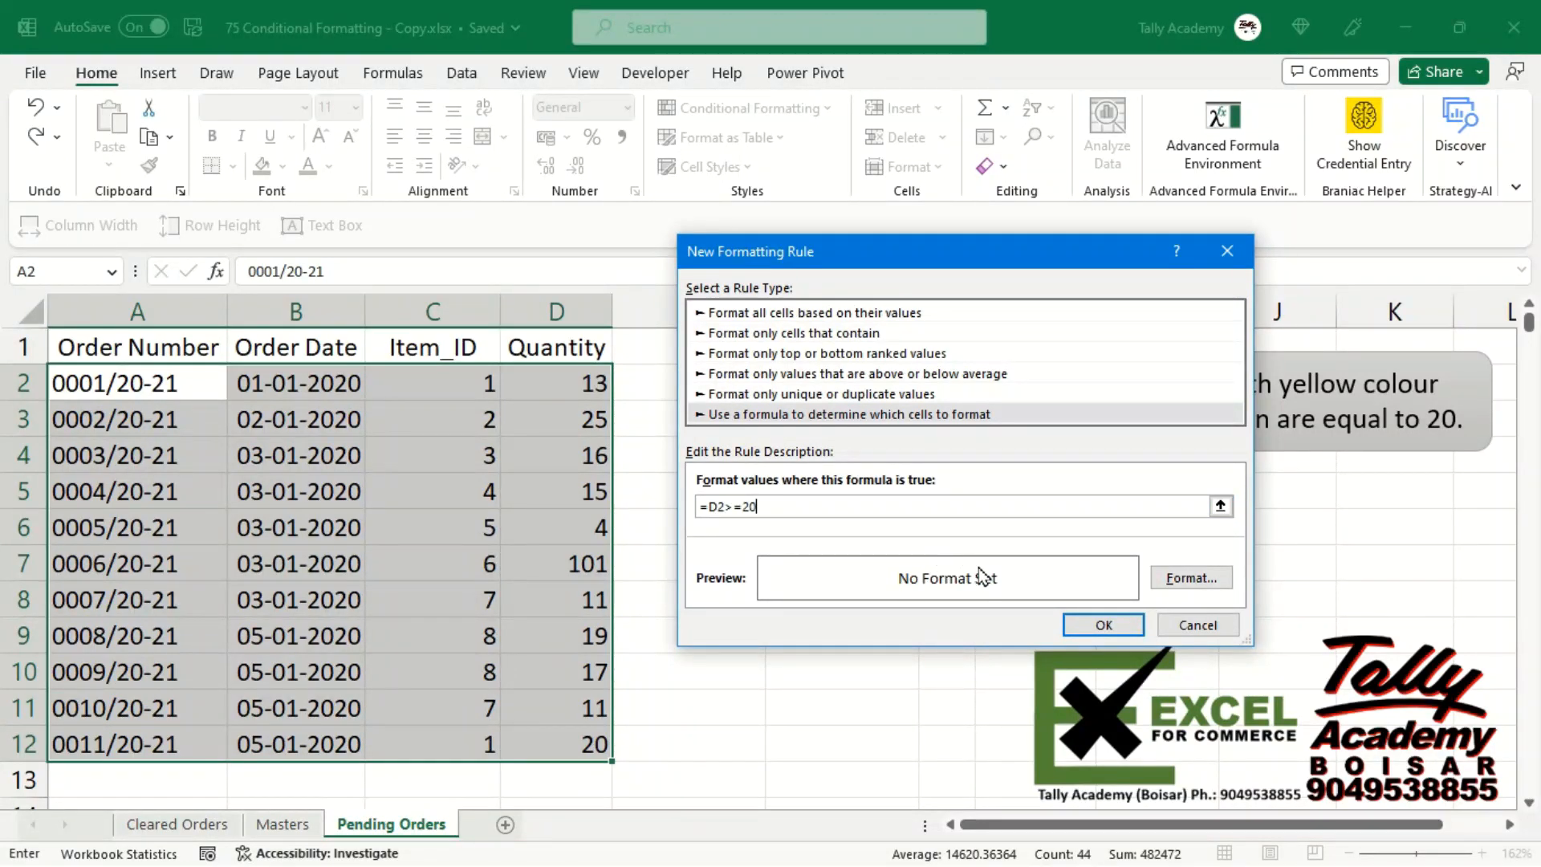
Set a yellow fill as the rule's format and apply the rule to A2:D12.
left_click(1187, 579)
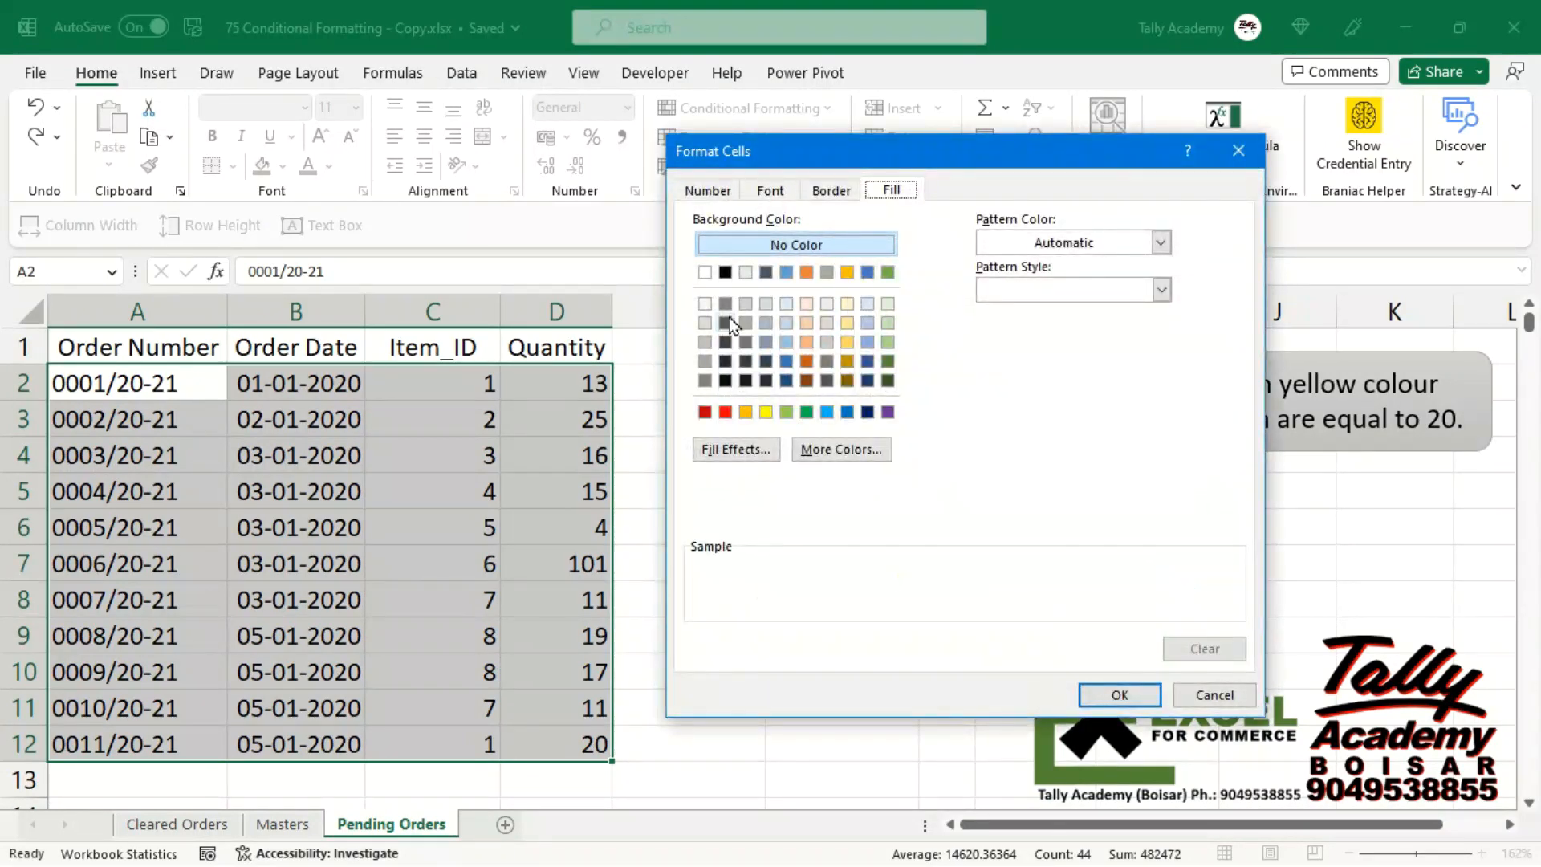
left_click(766, 413)
left_click(1119, 695)
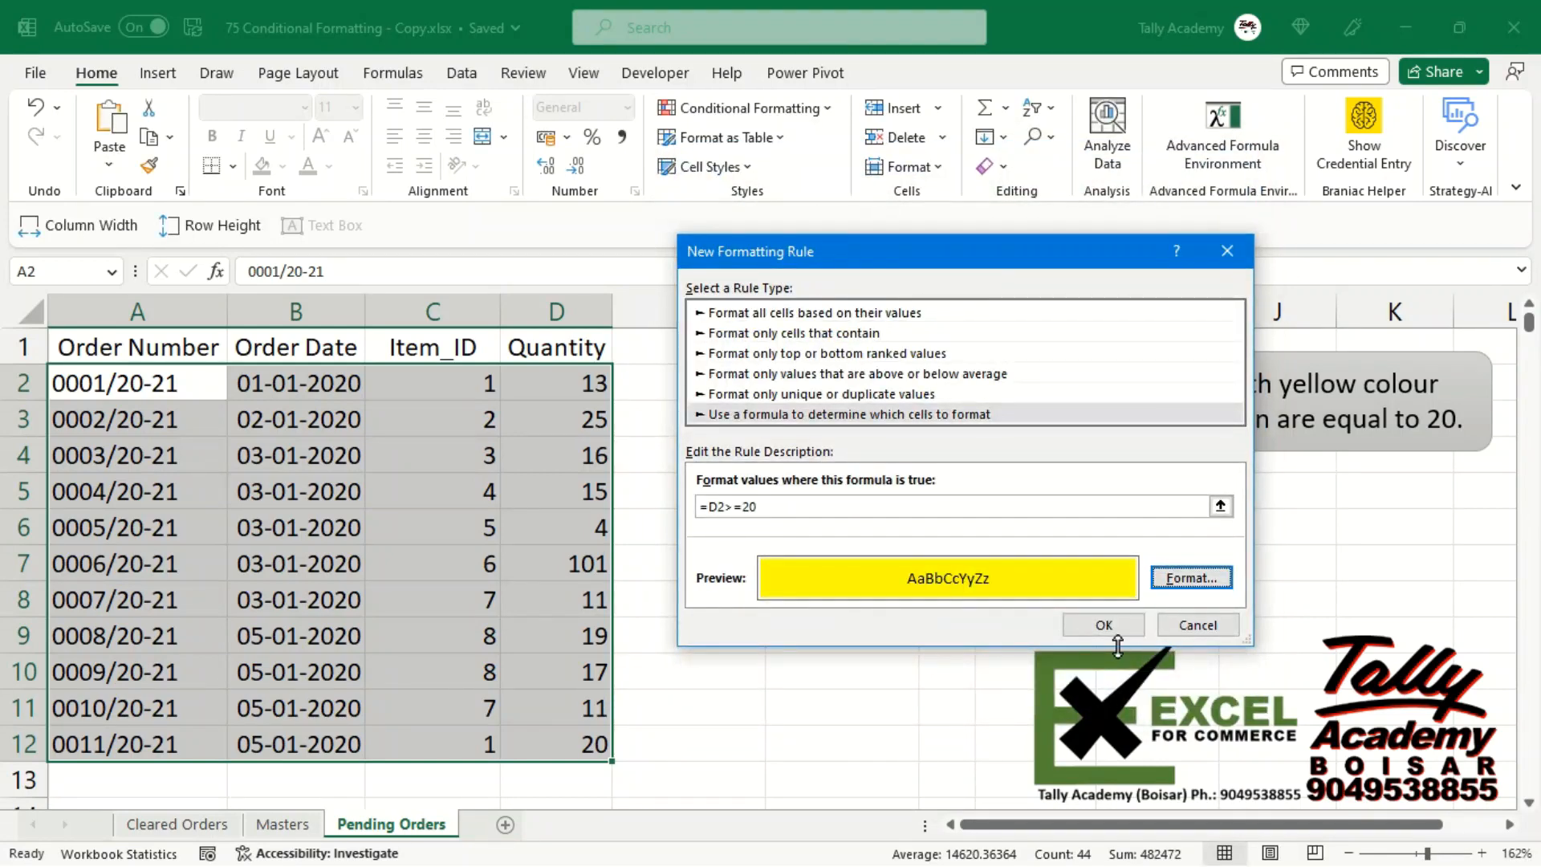
left_click(1098, 626)
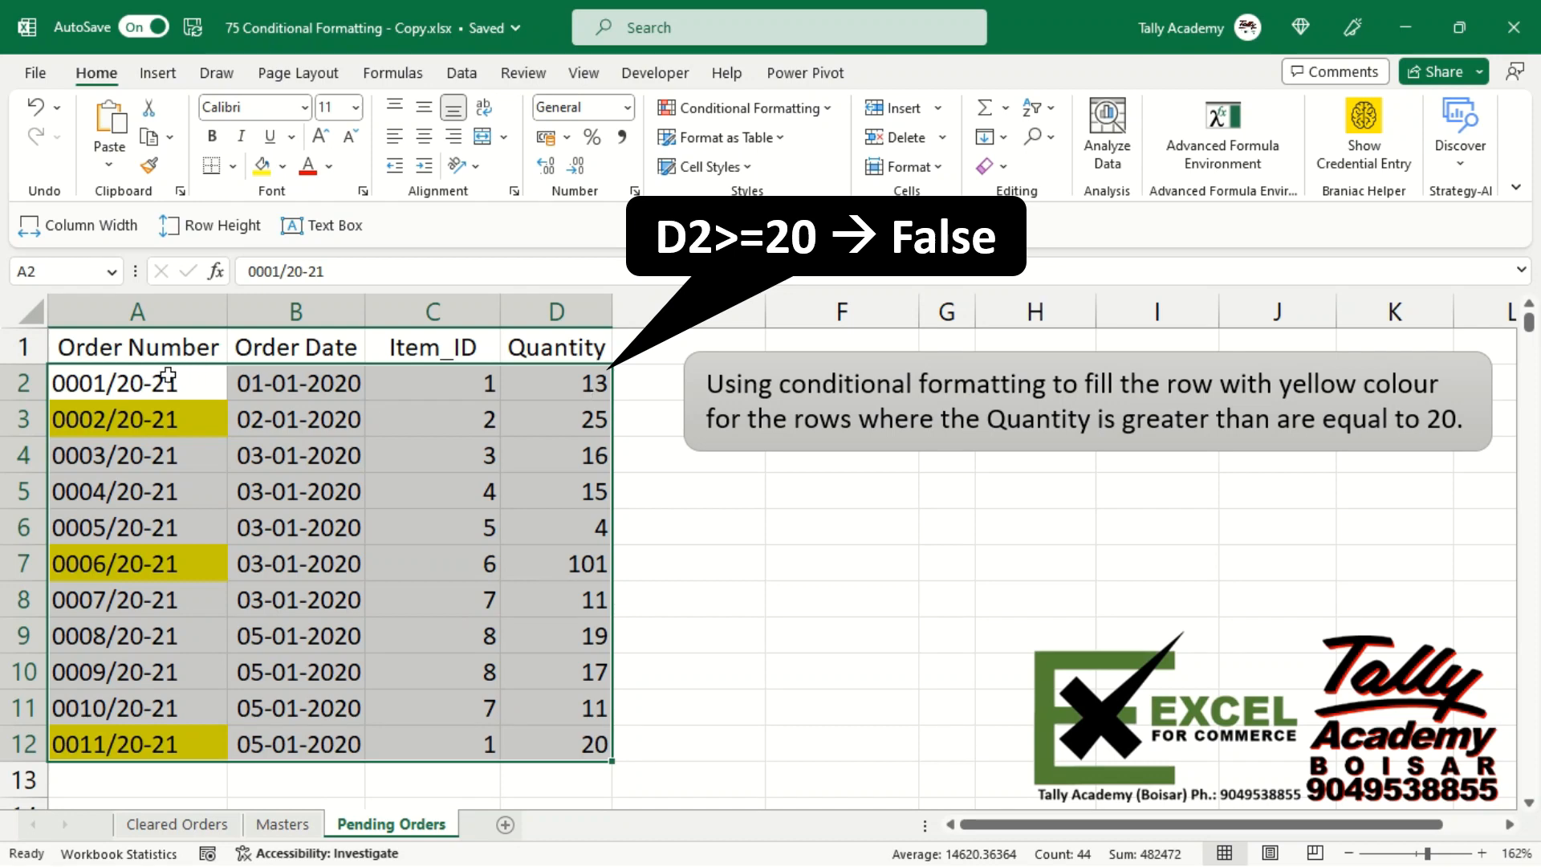
Step through the selected cells from column A onward to examine how the relative D2 reference shifts for each cell.
key("Return")
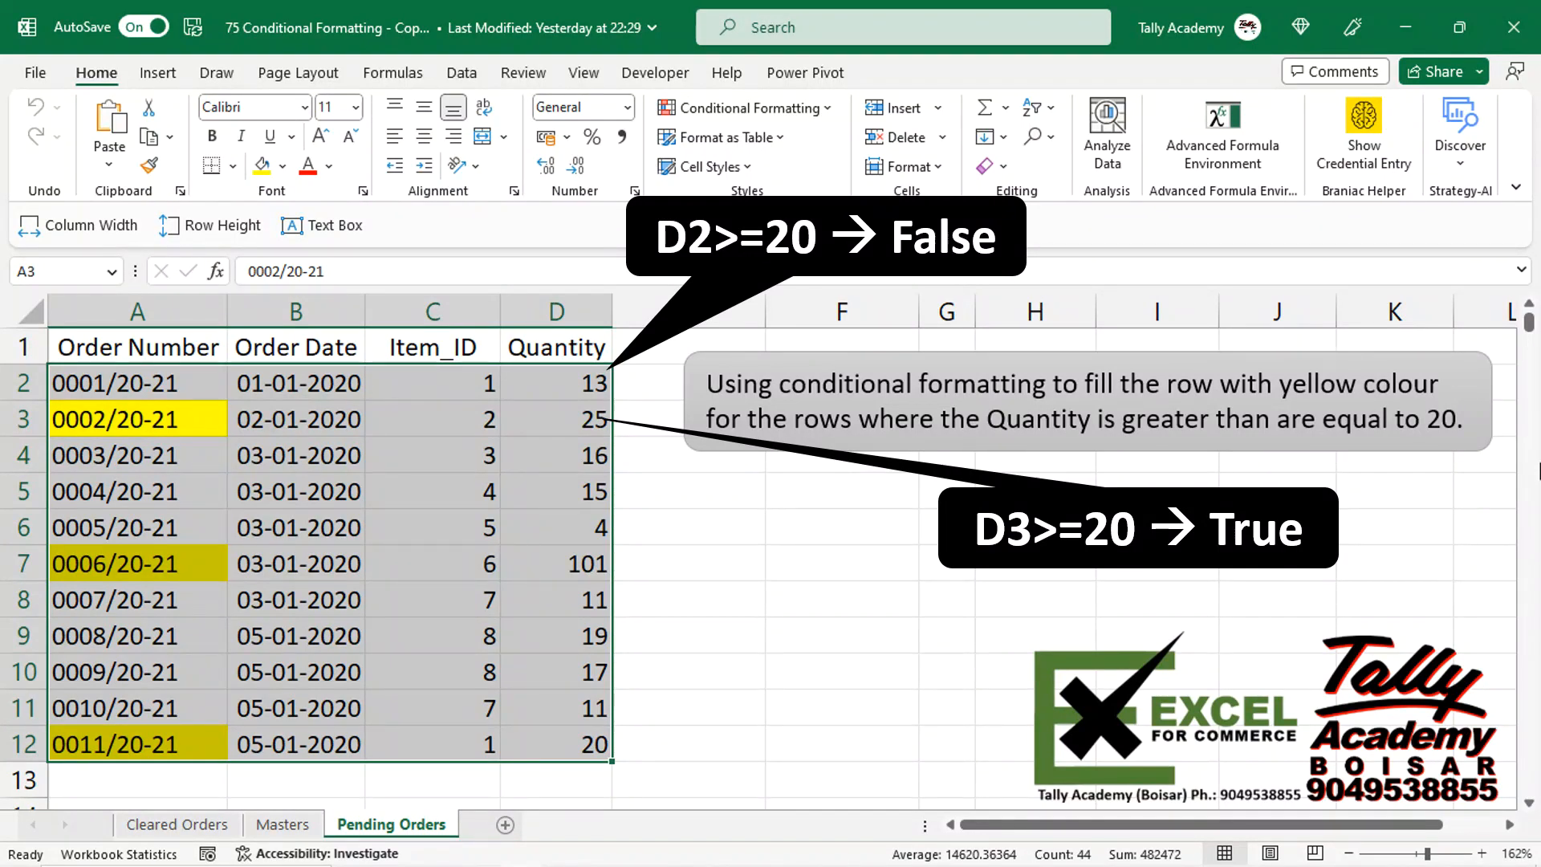
key("Return")
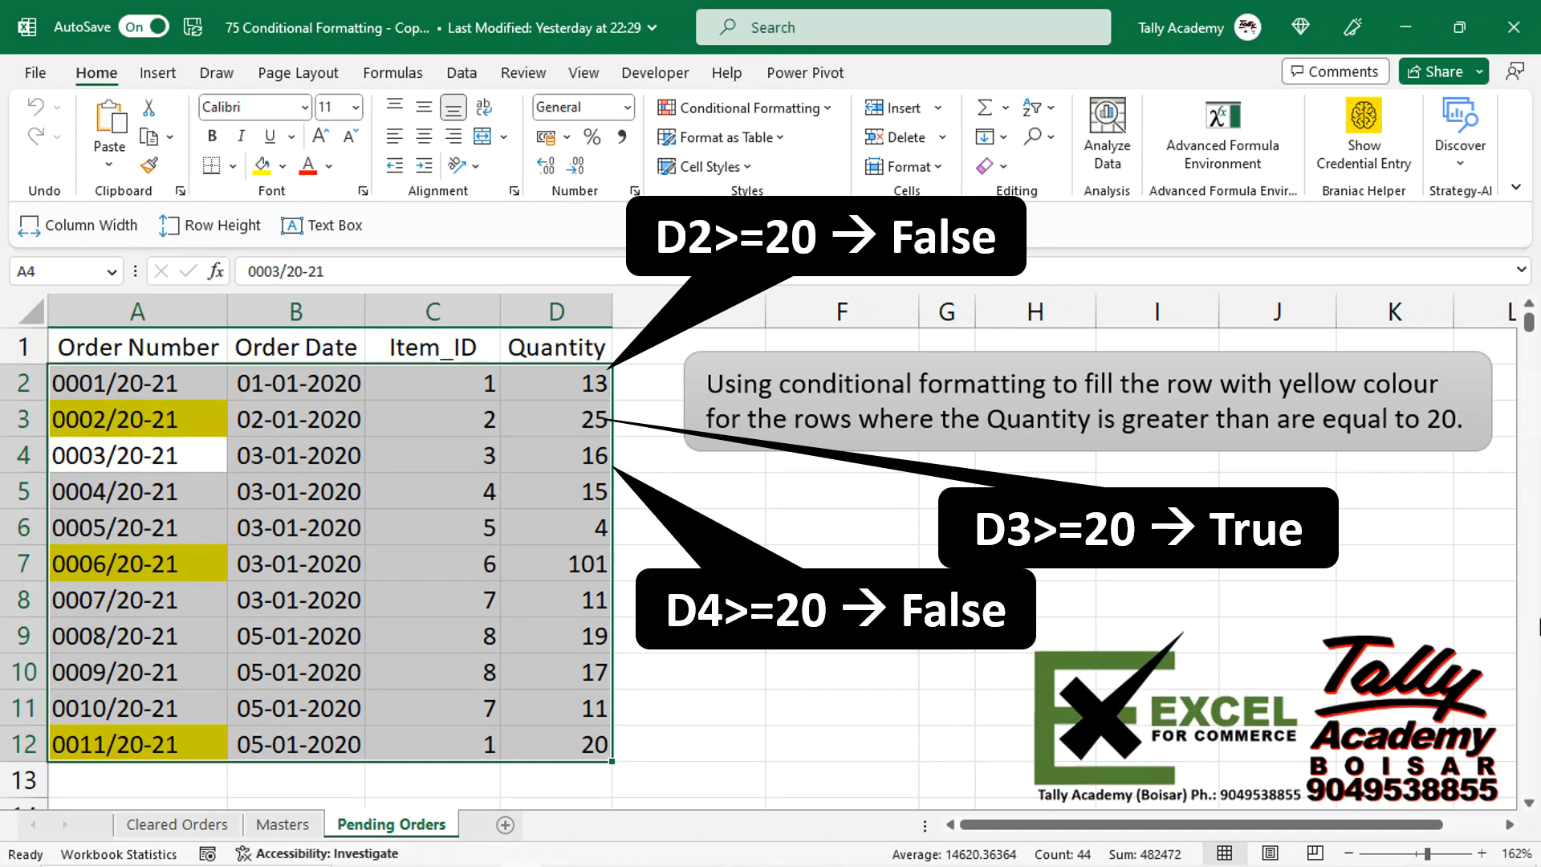
key("Return")
key("Return")
key("Return")
key("Return")
key("Return")
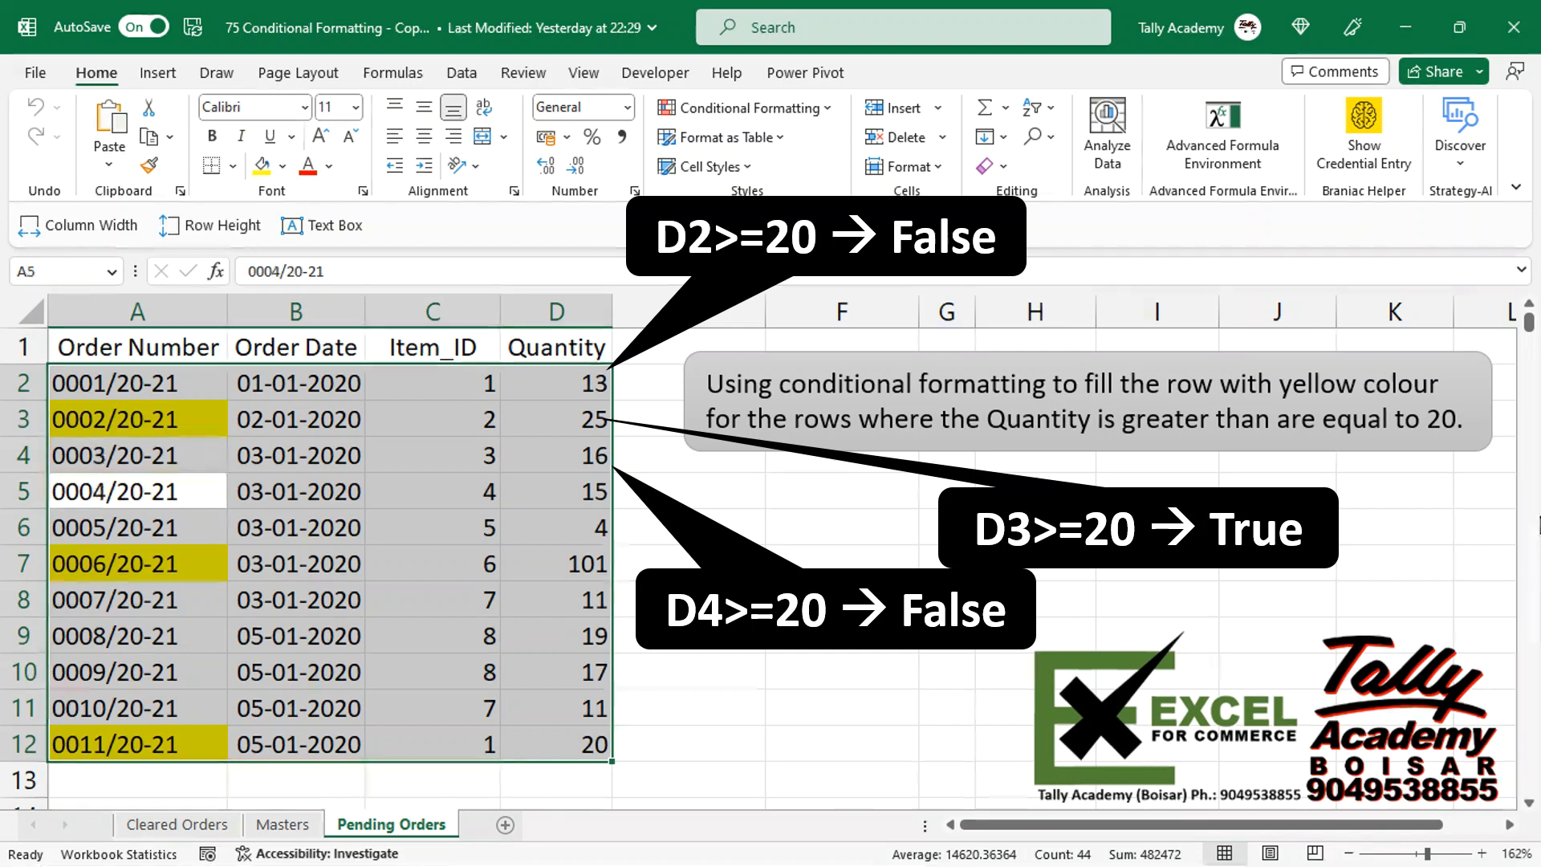
key("Return")
key("Return")
key("Return")
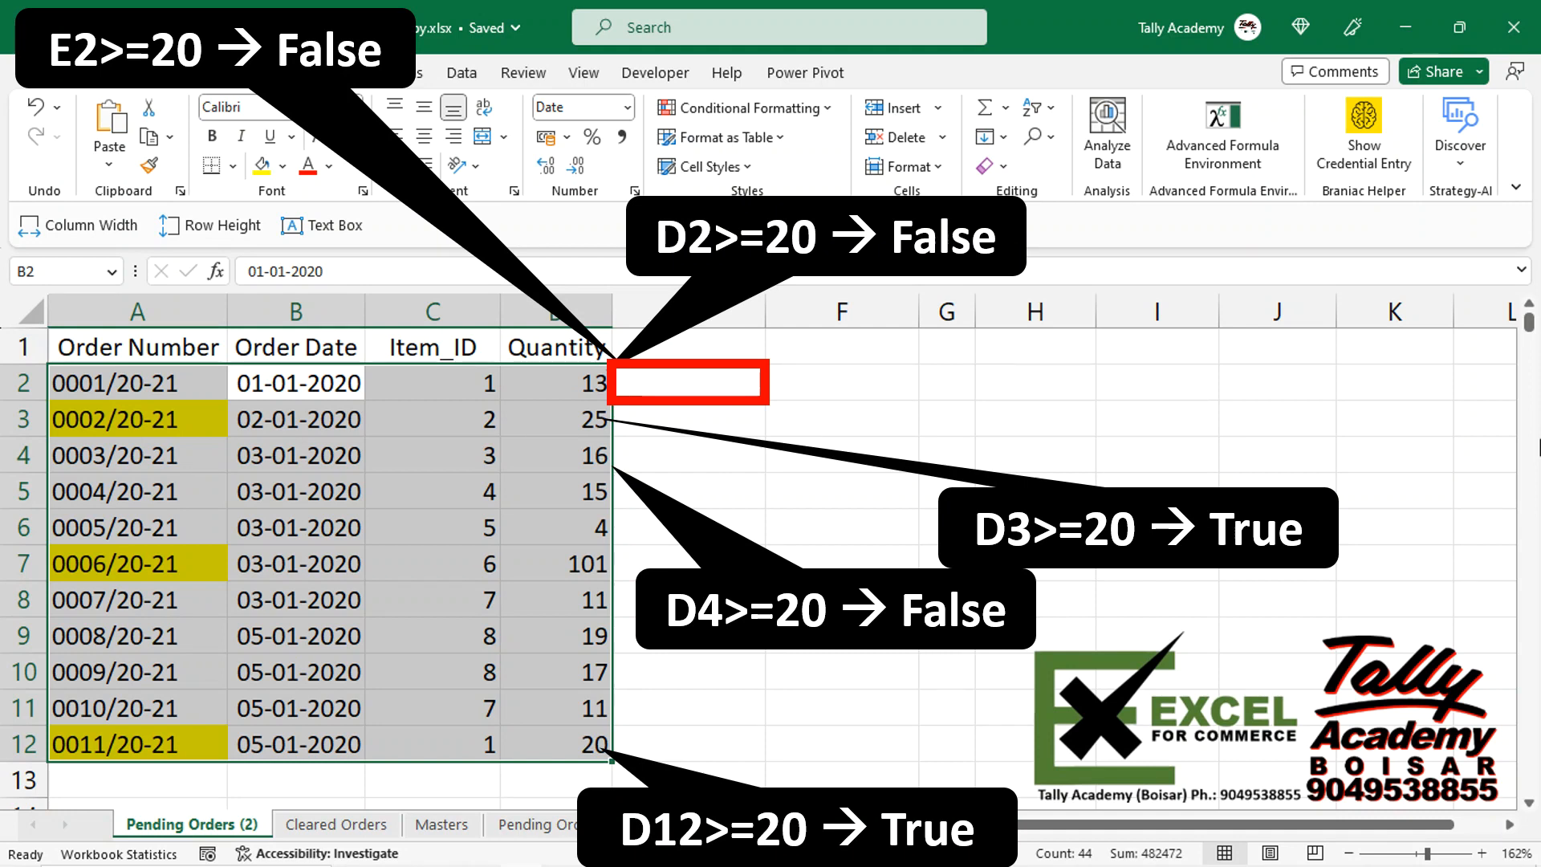
key("Return")
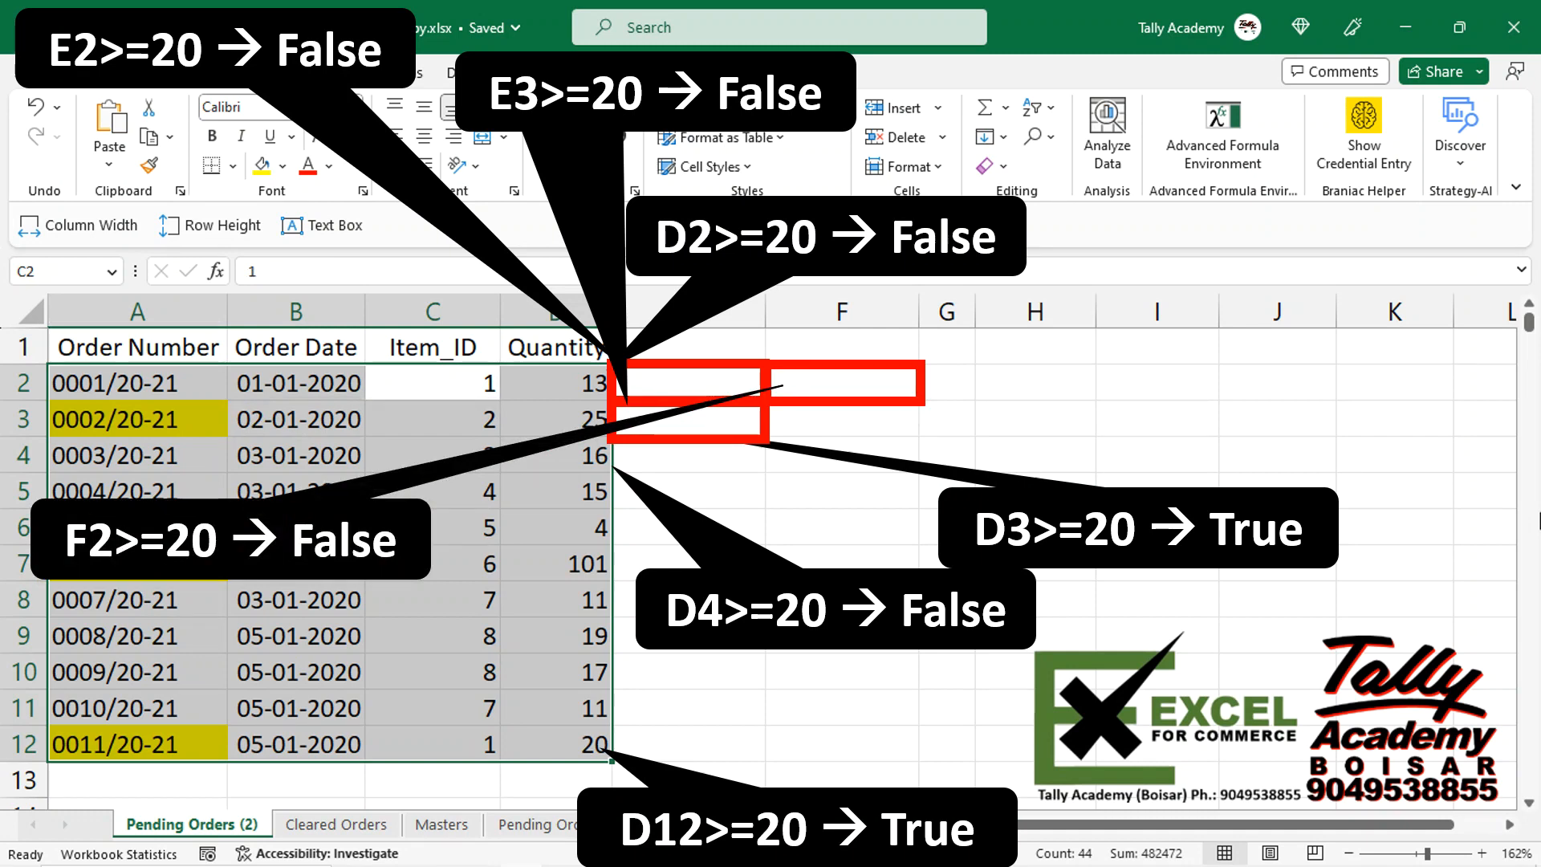
key("Tab")
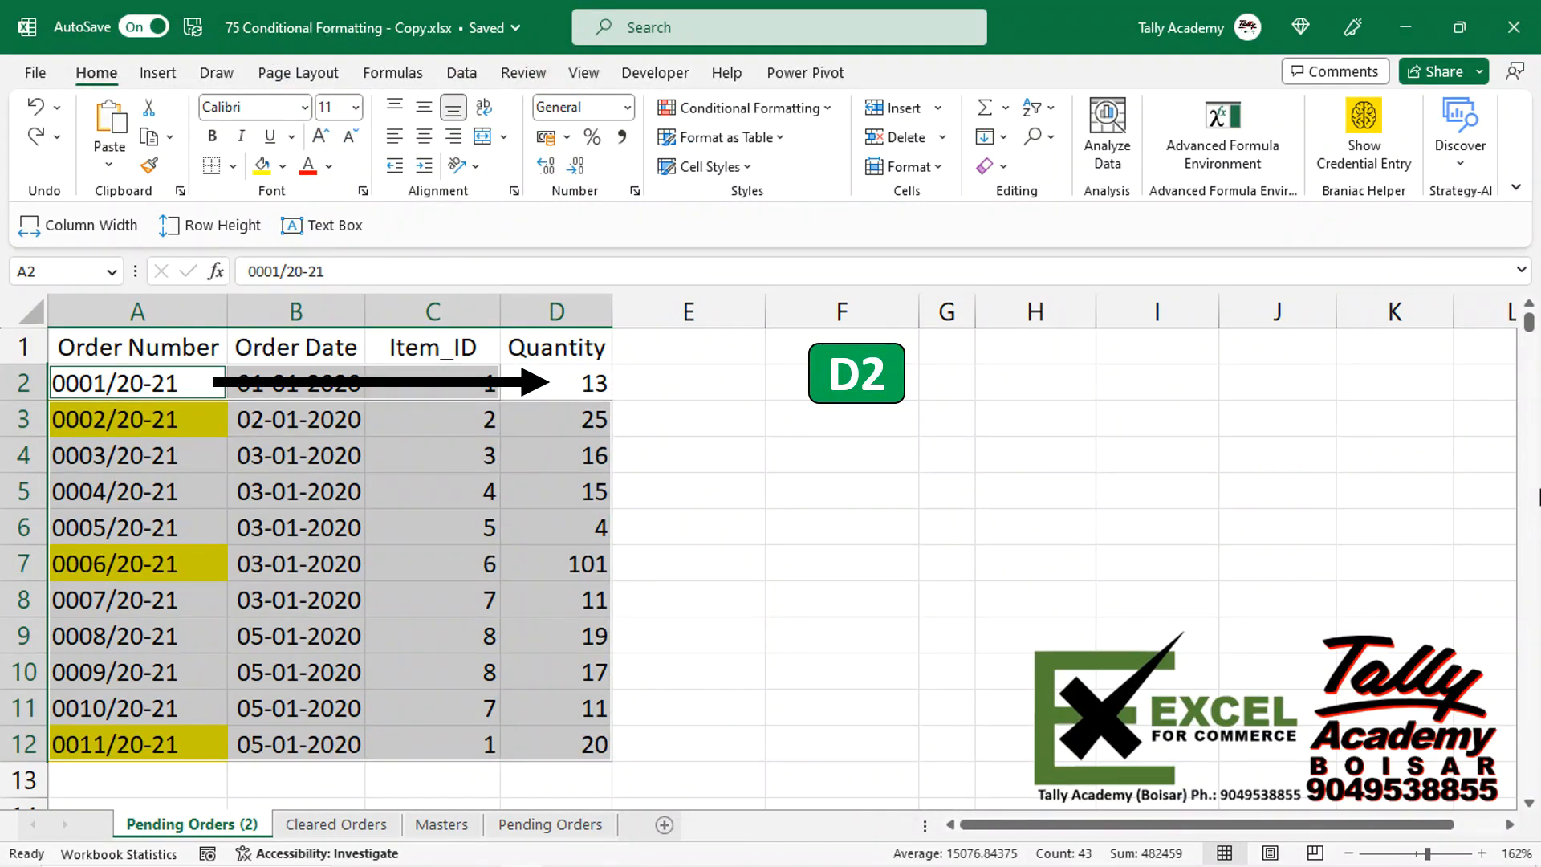
key("Return")
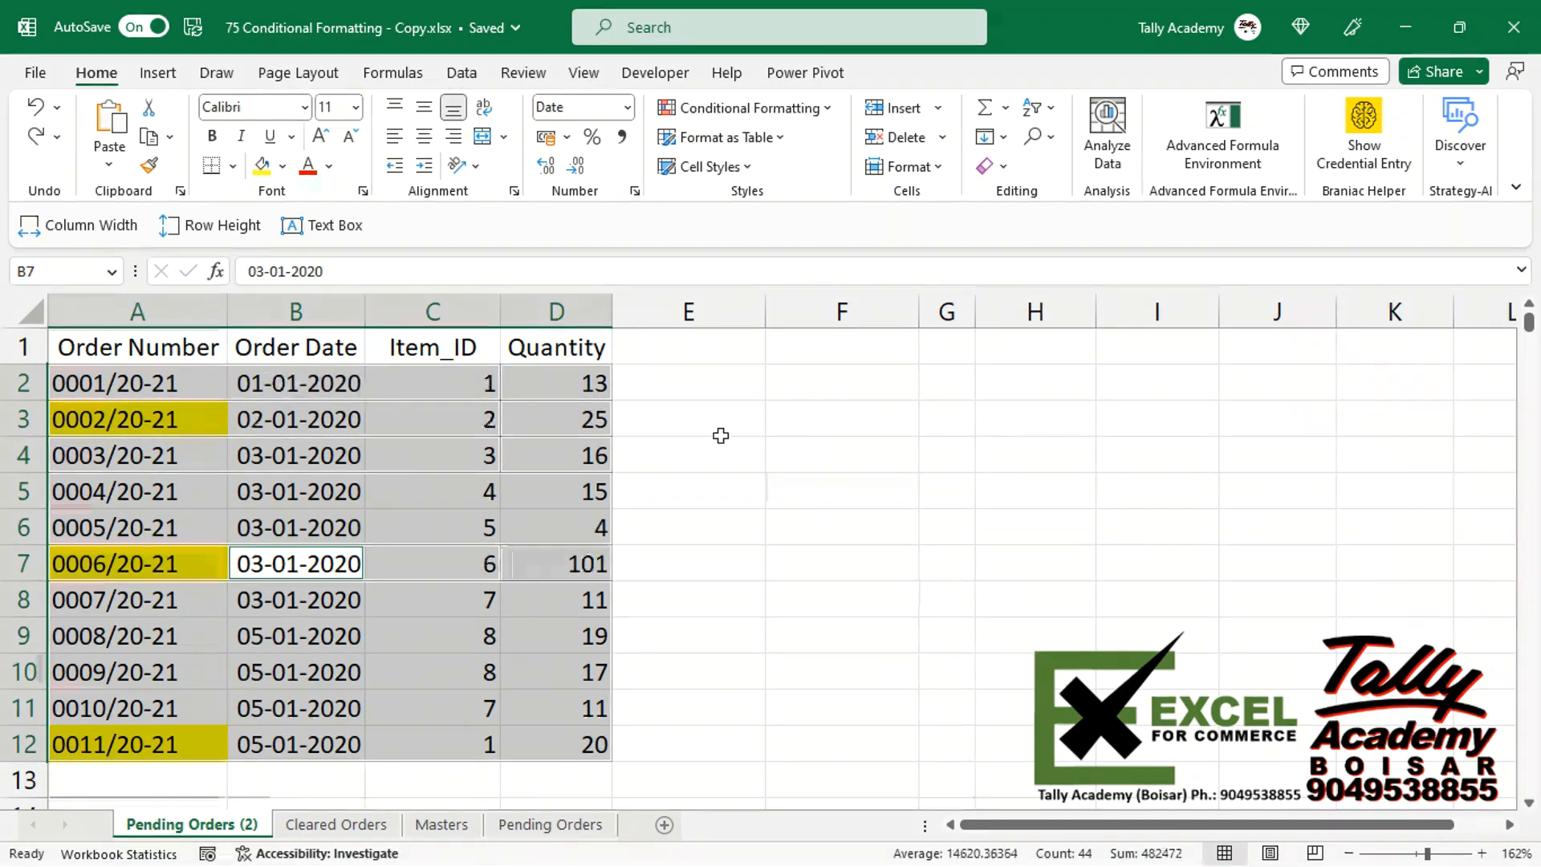
Edit the existing rule's formula to =$D2>=20, locking the Quantity column, and apply the change to A2:D12.
left_click(757, 108)
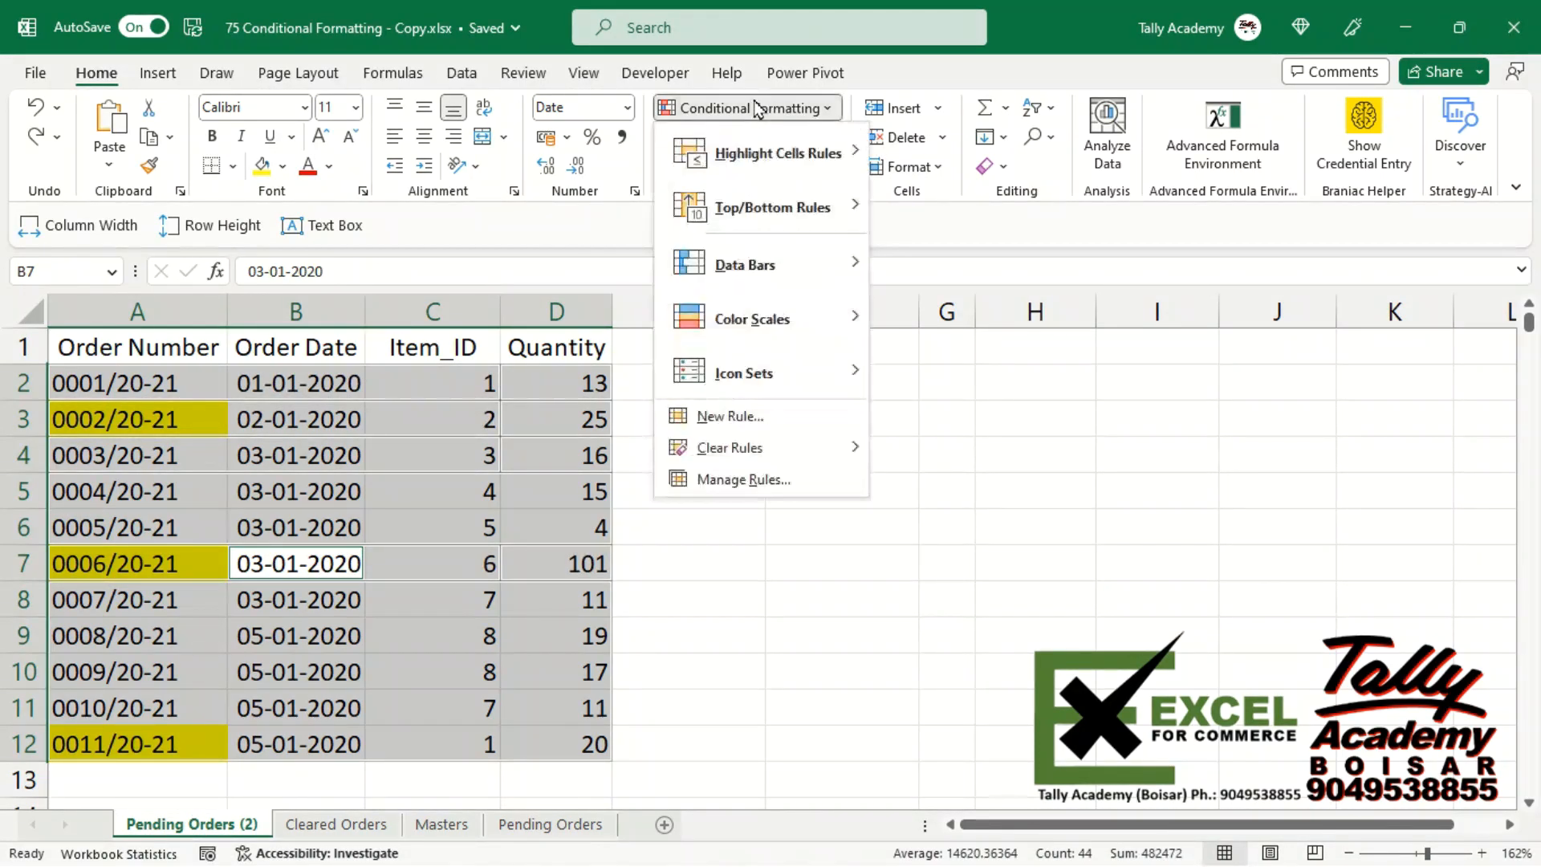
left_click(711, 482)
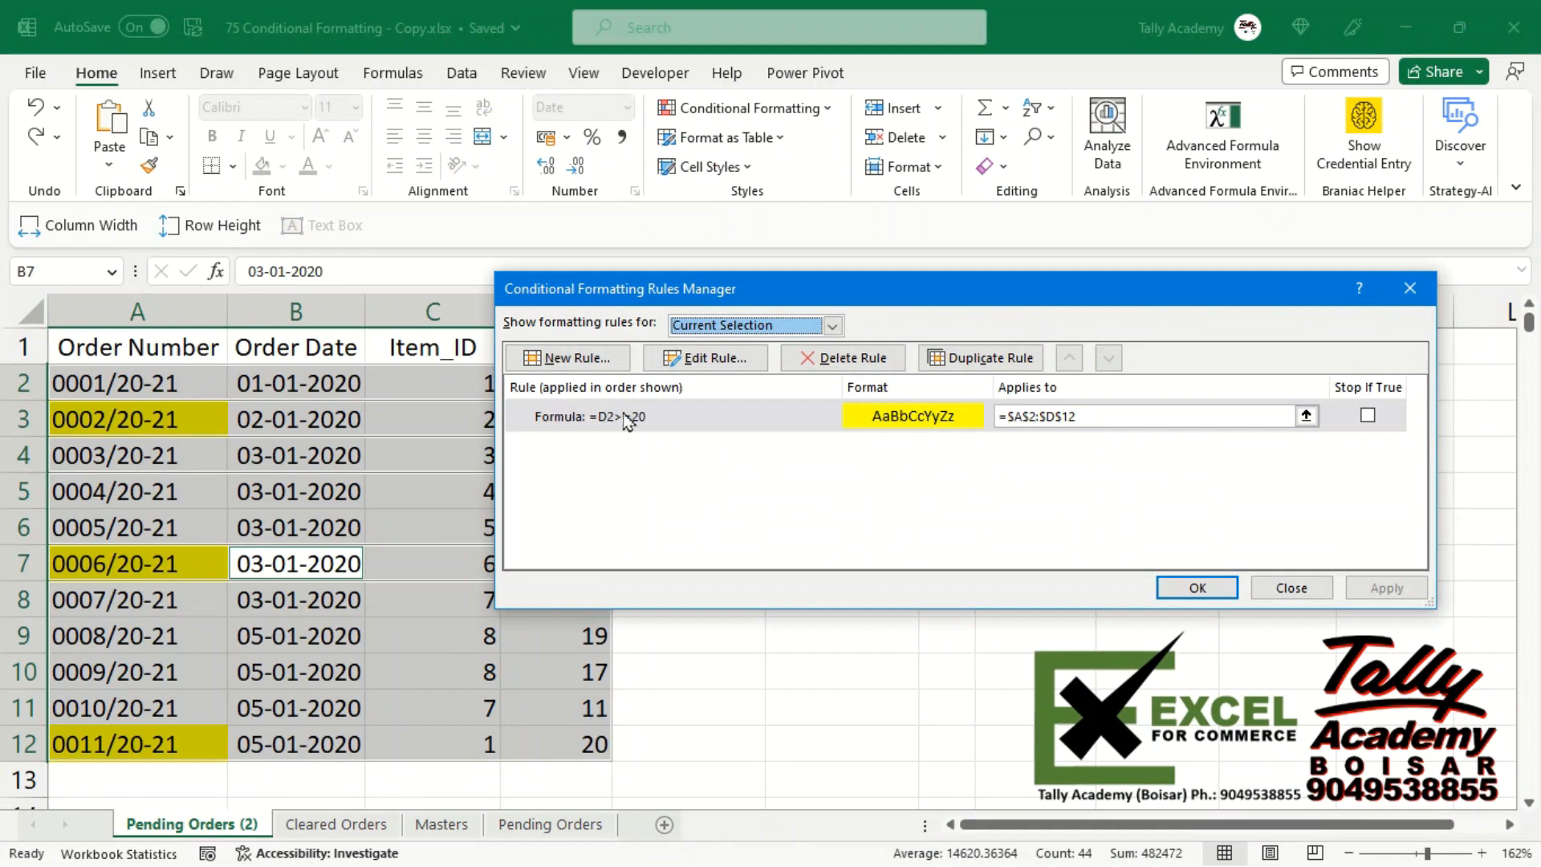
left_click(674, 425)
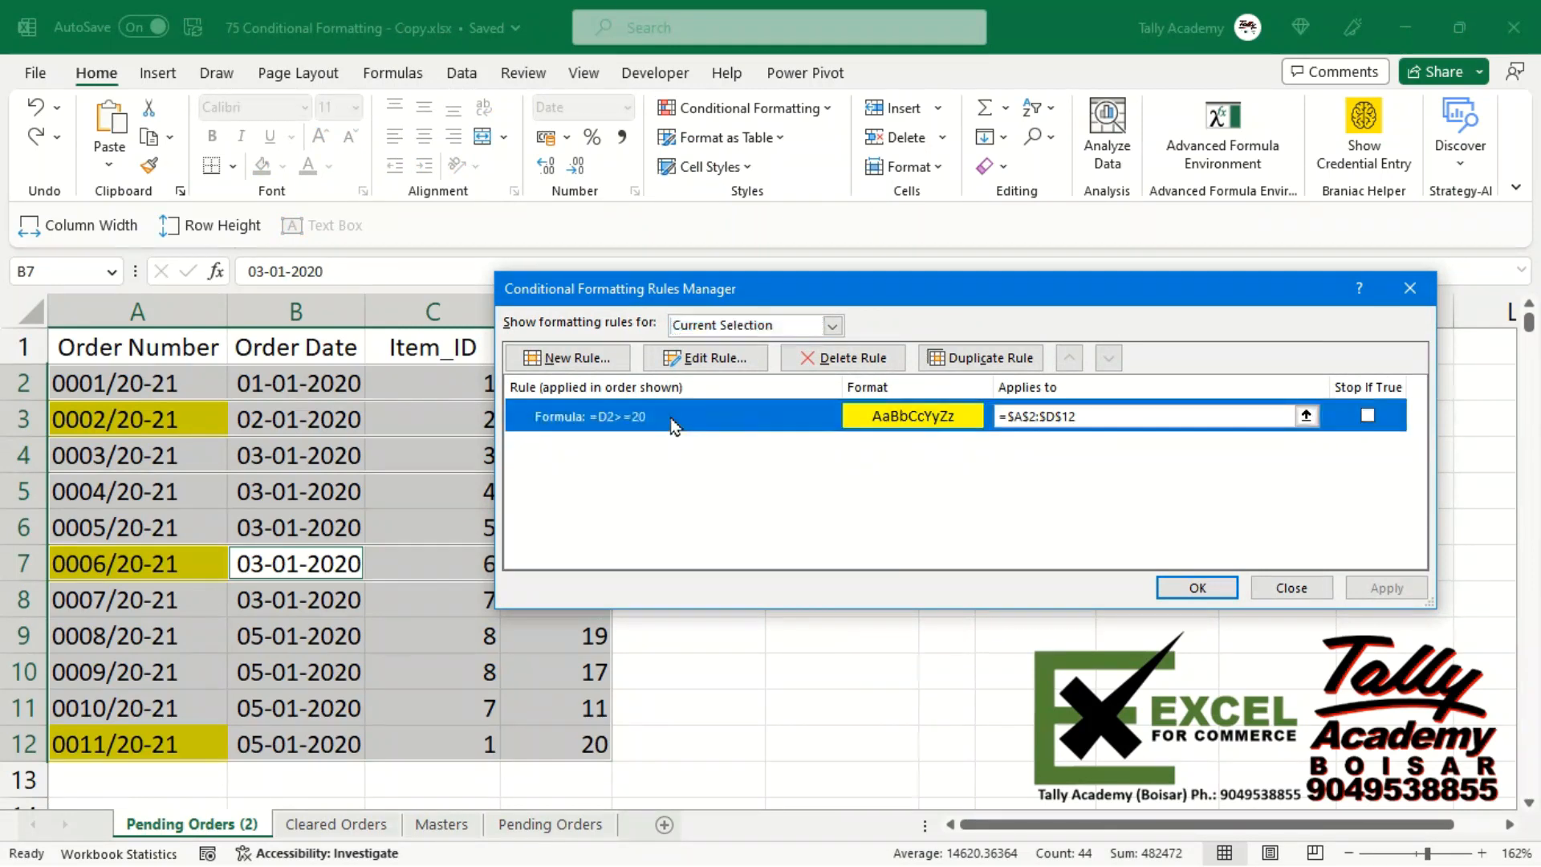
left_click(695, 361)
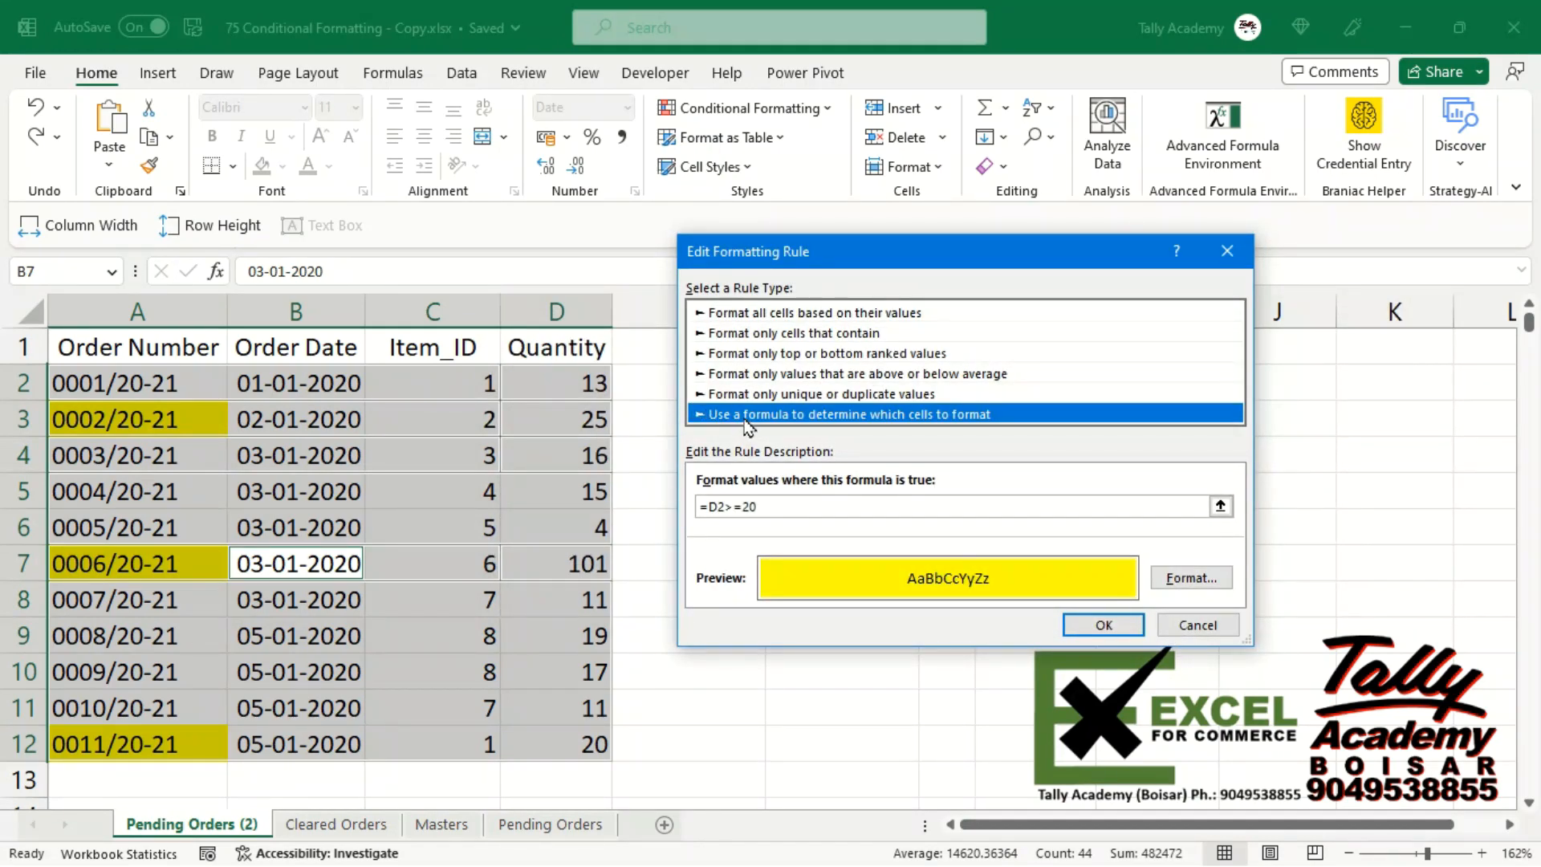
left_click(709, 507)
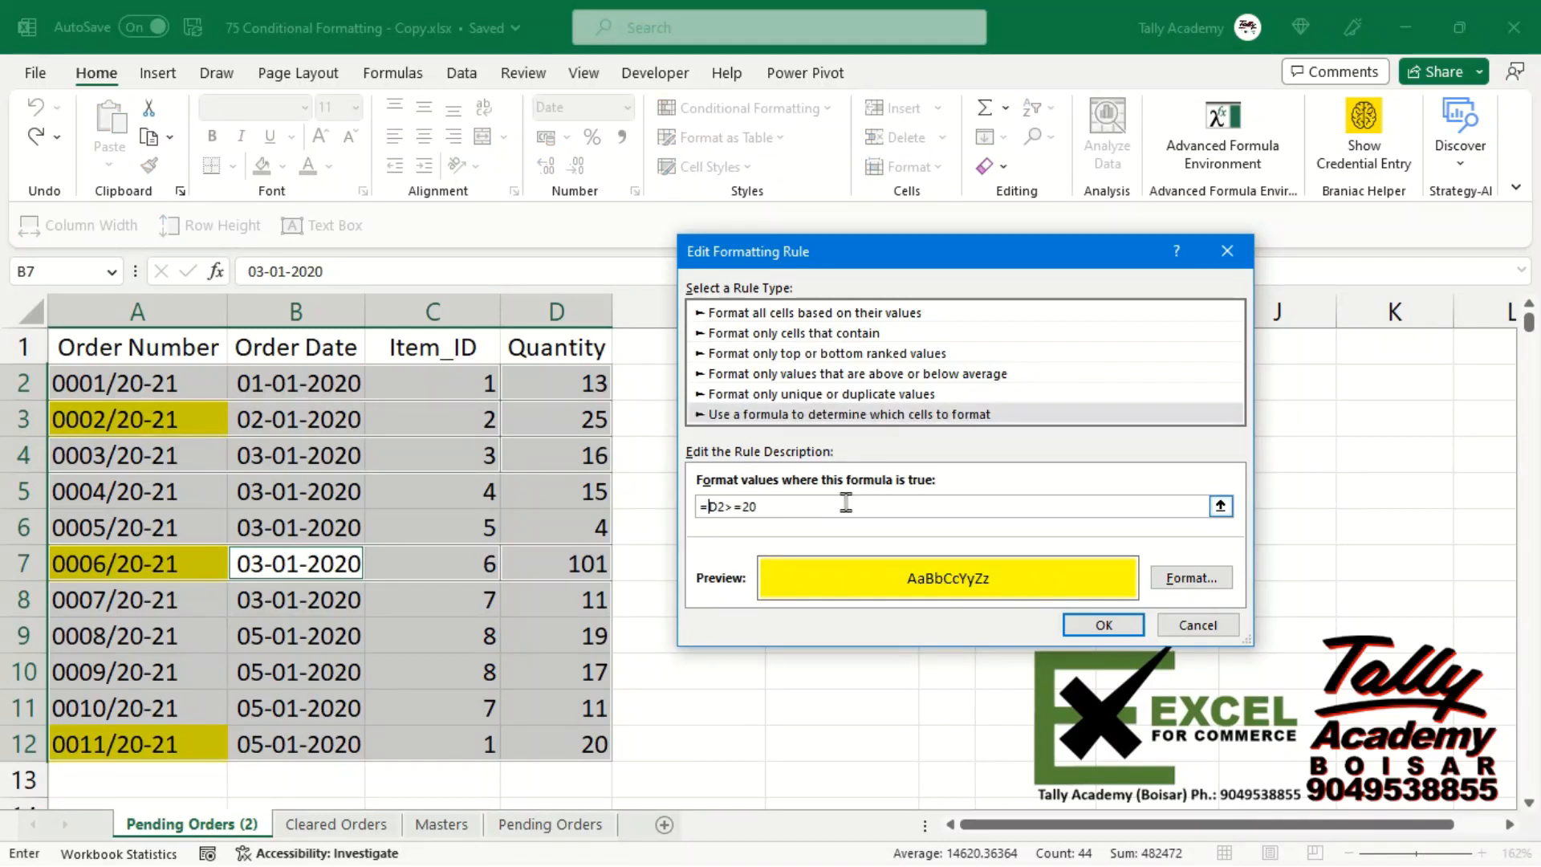
type("$")
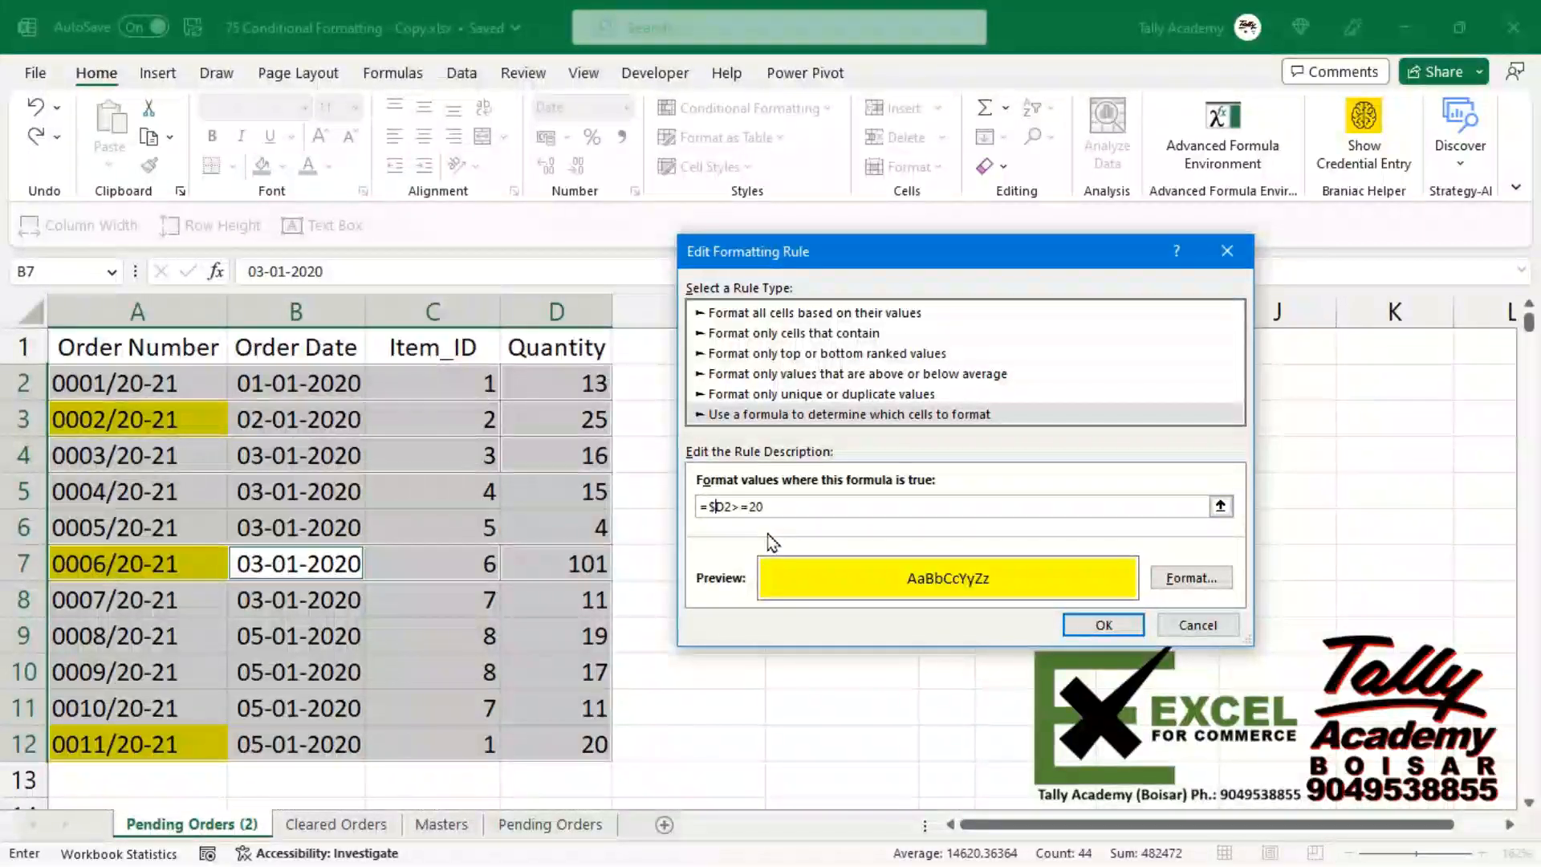
left_click(717, 506)
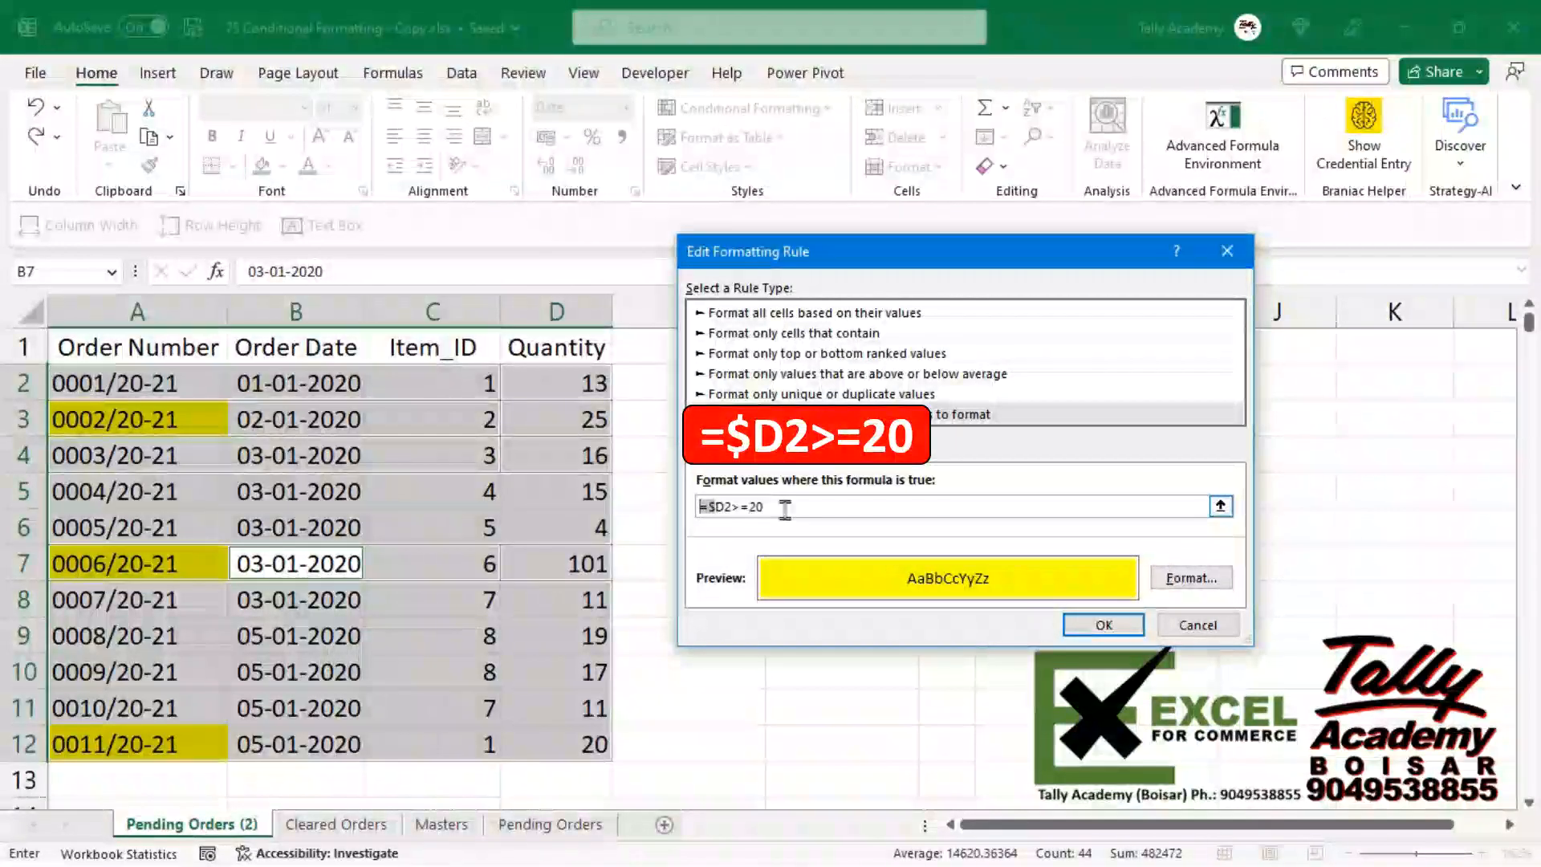
left_click(1104, 626)
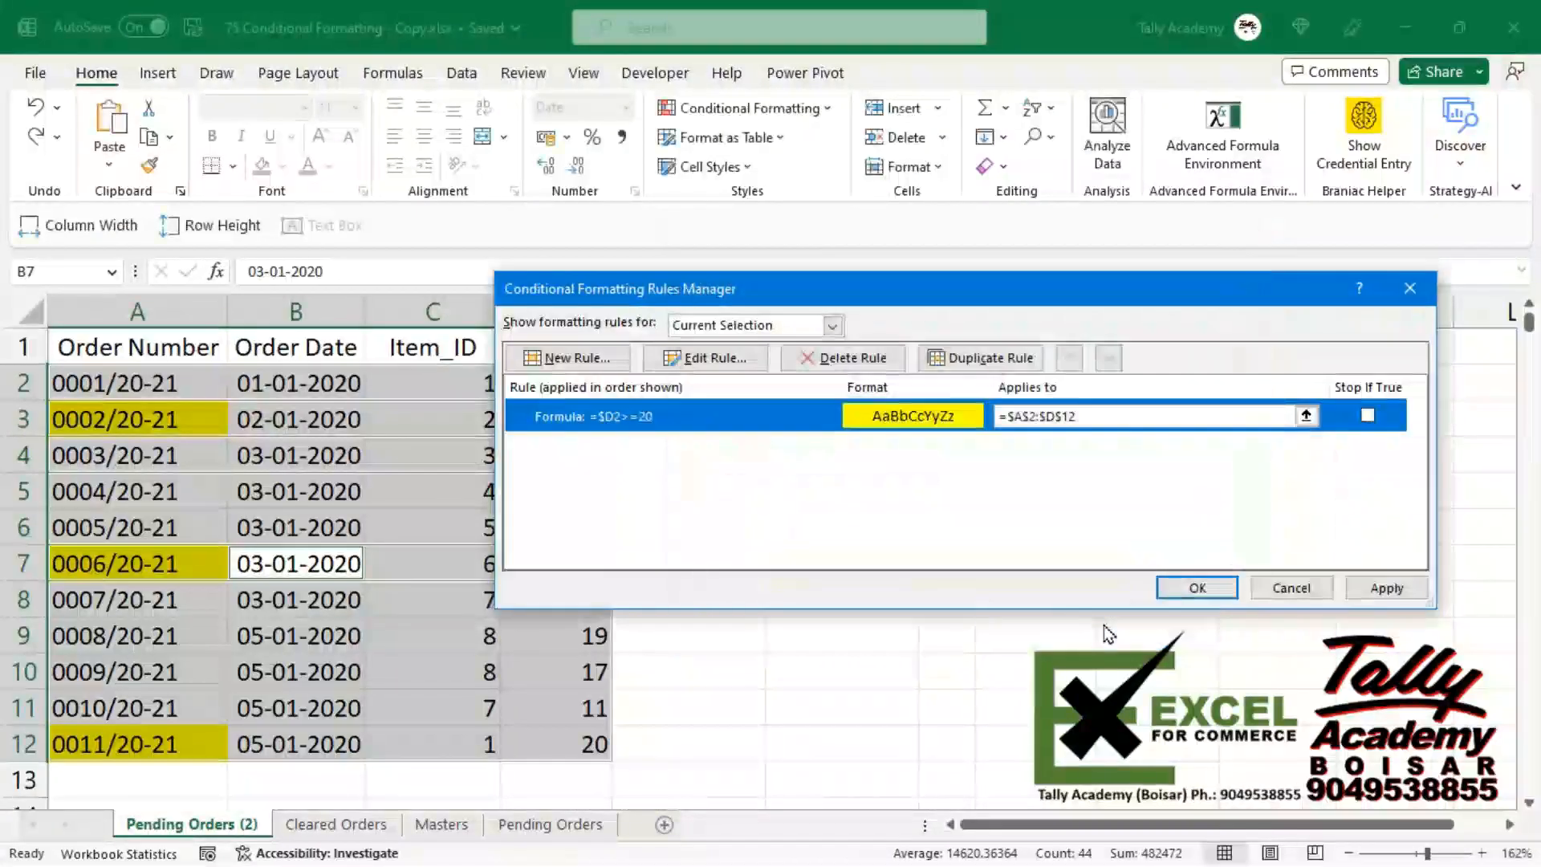
left_click(1187, 583)
Step through the selected order cells to check how the column-locked rule formats each row.
key("Right")
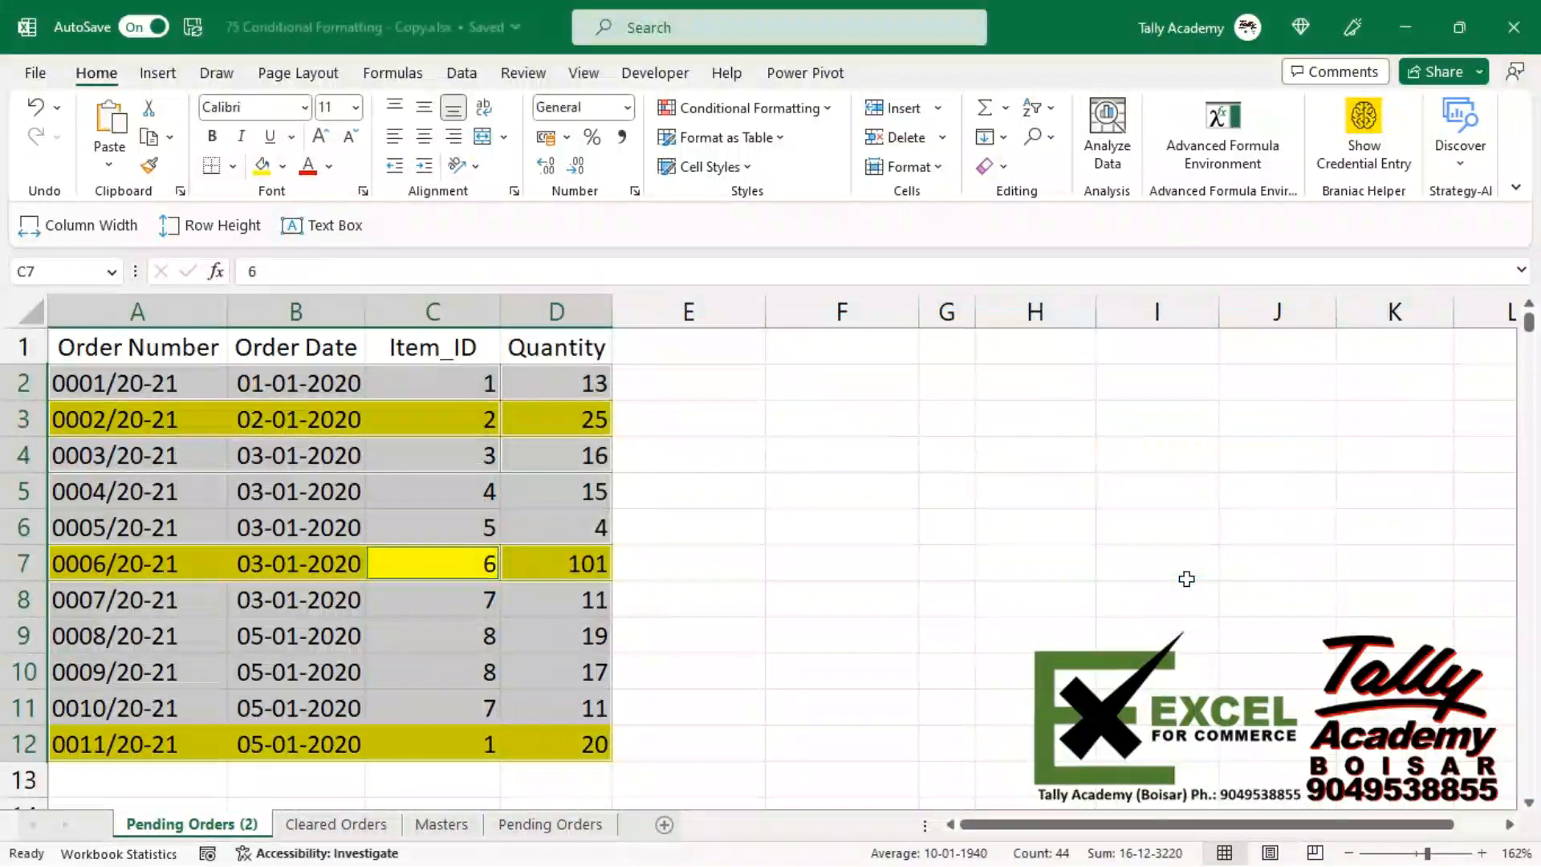
key("Up")
key("Left")
key("Left")
key("Right")
key("Return")
key("Return")
key("Return")
key("Return")
key("Return")
key("Return")
key("Return")
key("Return")
key("Return")
key("Return")
key("Return")
key("Return")
key("Return")
key("Return")
key("Return")
key("Return")
key("Return")
key("Return")
key("Return")
key("Return")
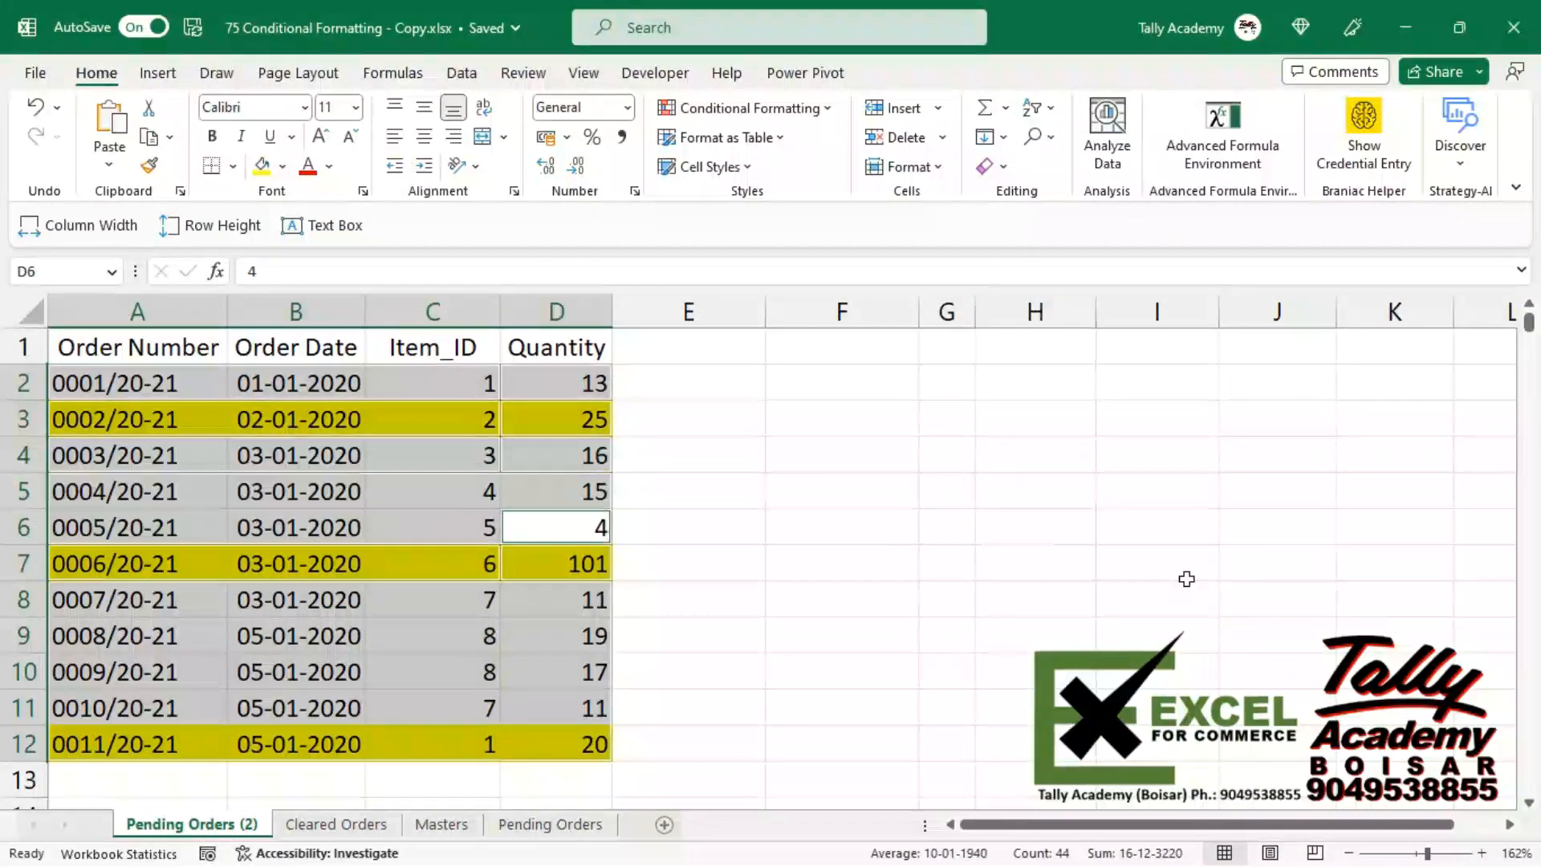
Clear the range selection and check the Quantity values in rows 3 and 7 against the row formatting.
left_click(105, 425)
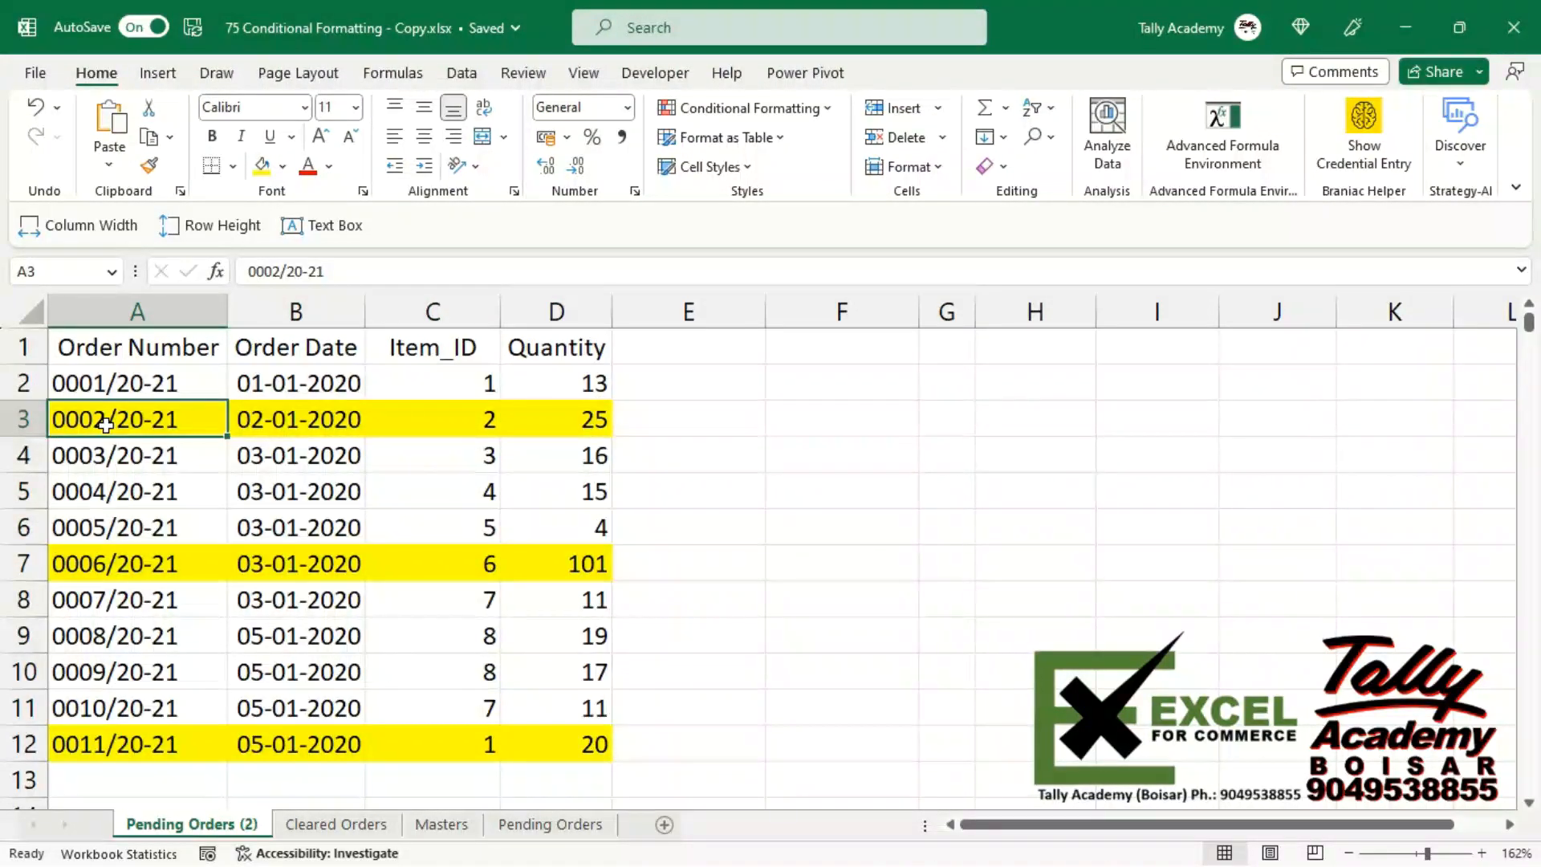
left_click(588, 422)
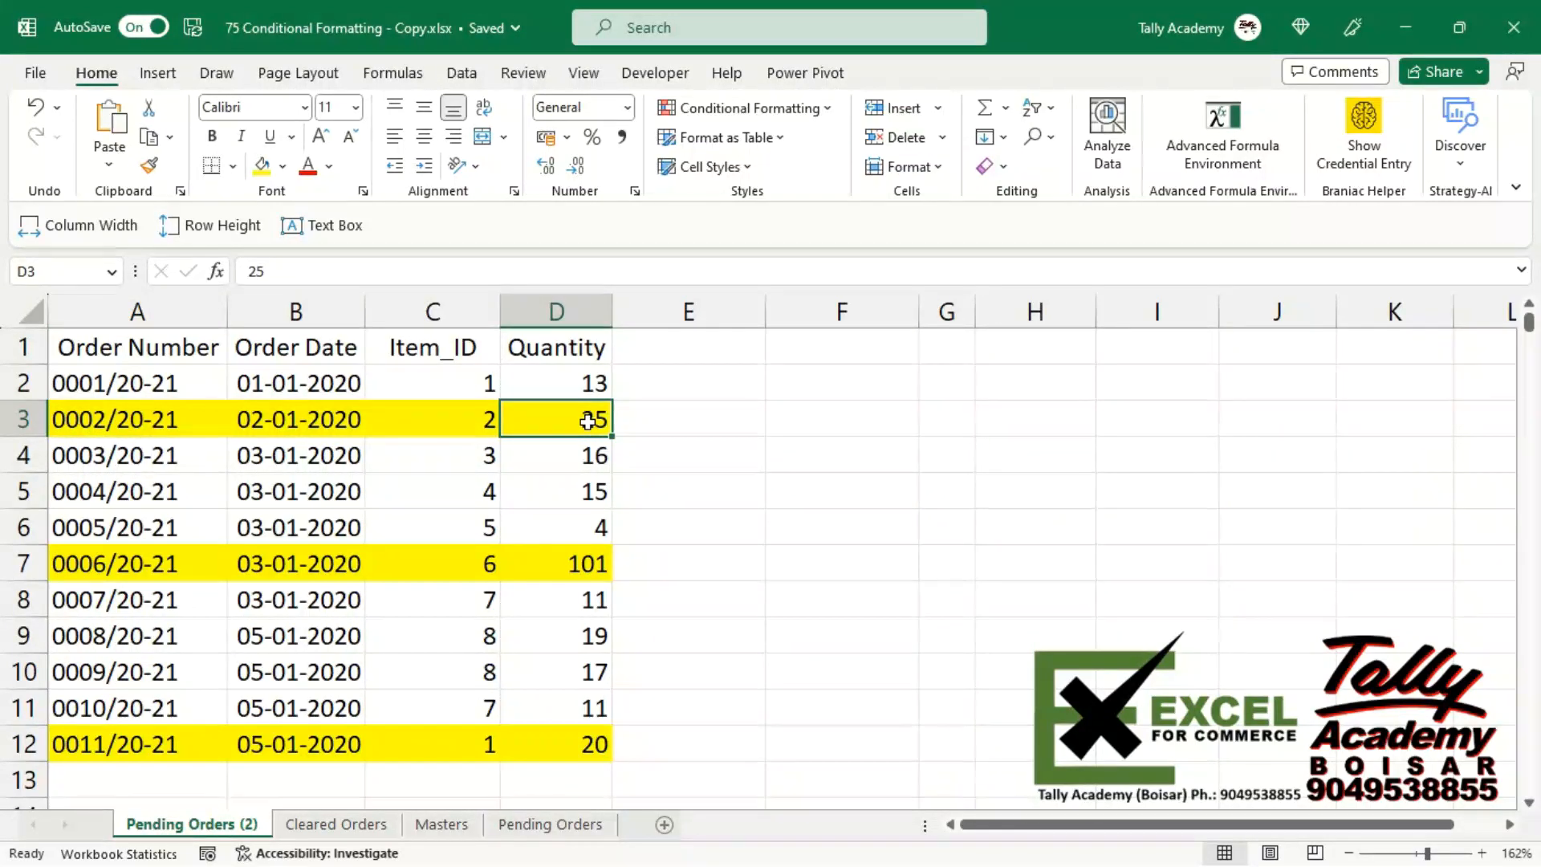
left_click(563, 562)
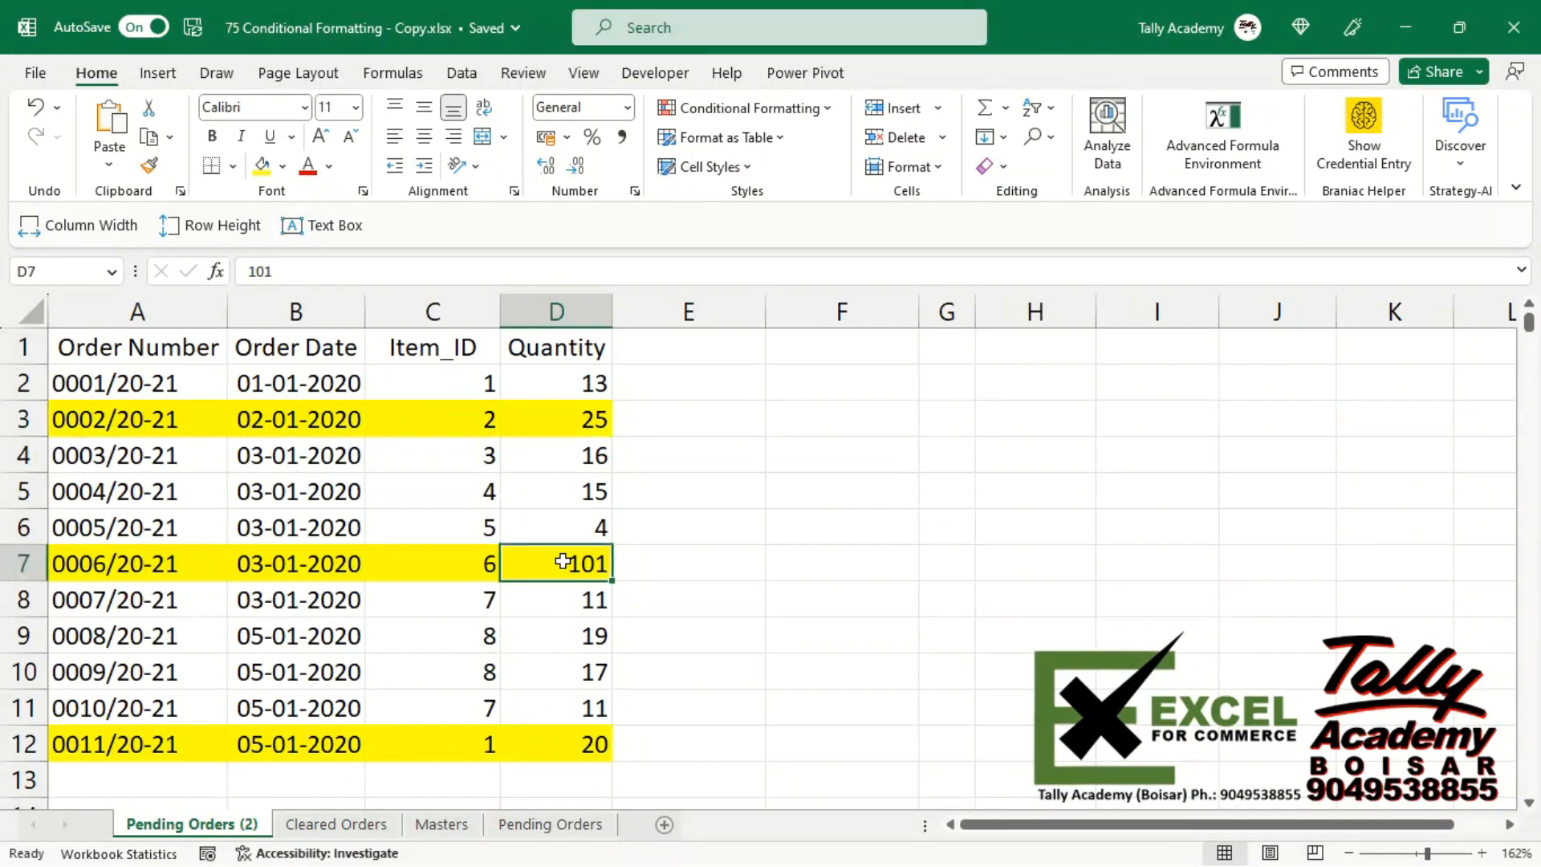